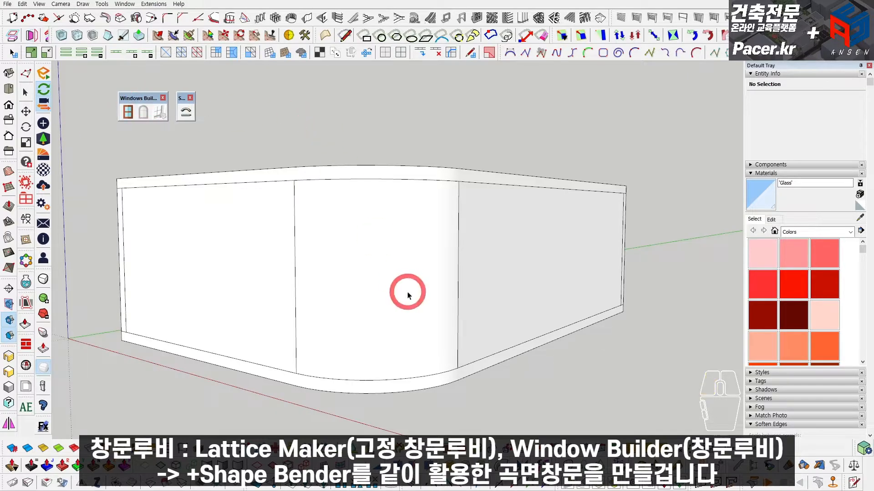
Examine the curved corner wall surface of the plain building model
double_click(372, 276)
mouse_move(372, 276)
middle_mouse_down()
mouse_move(384, 266)
mouse_move(412, 286)
middle_mouse_up()
left_click(425, 297)
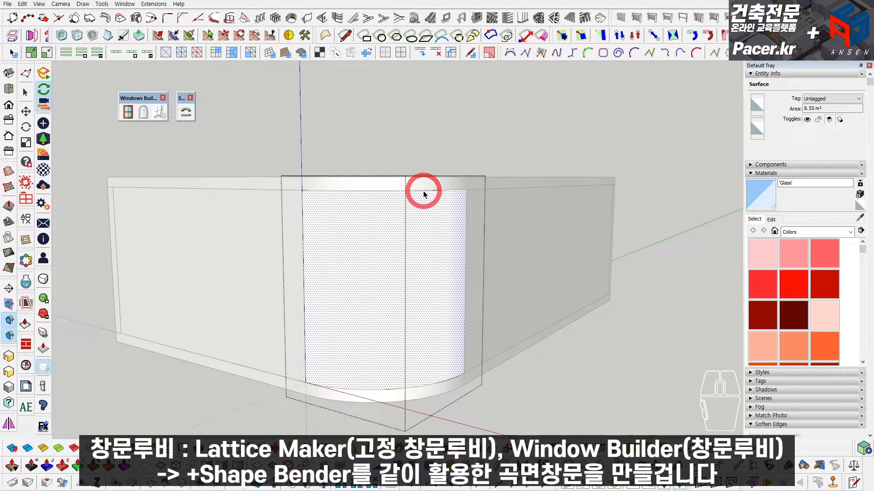
left_click_drag(181, 98, 184, 100)
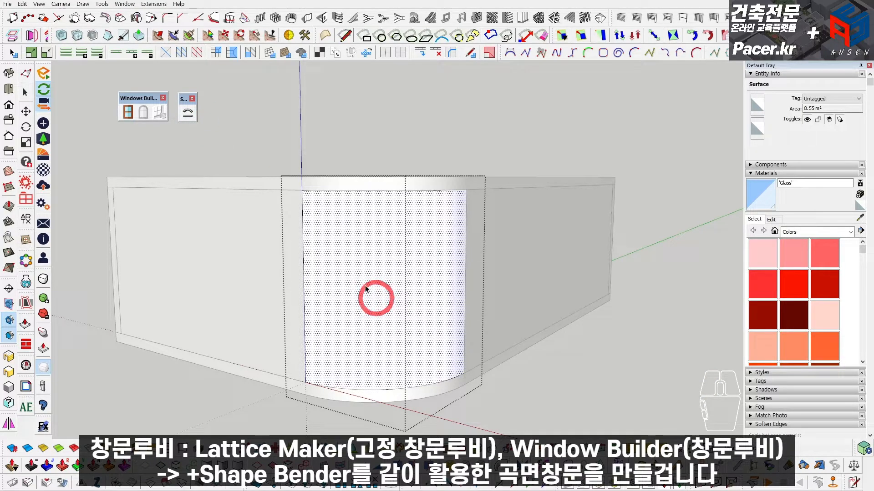
left_click(298, 148)
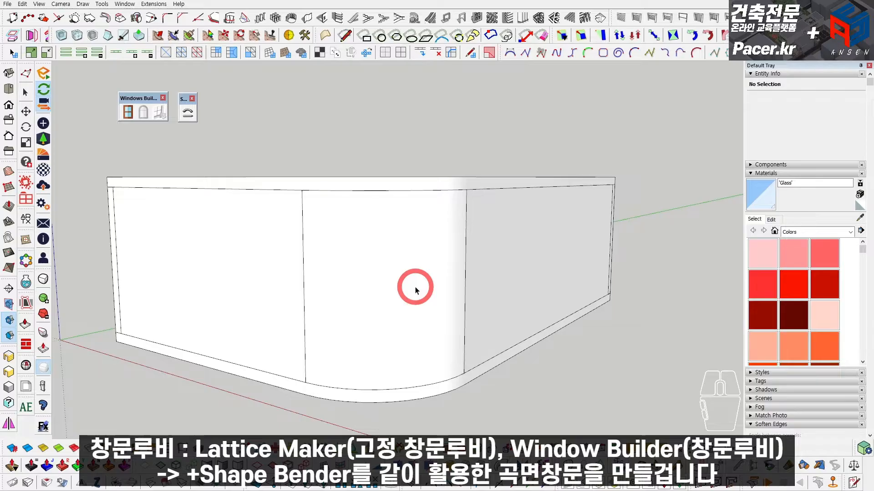
Examine the finished building example with blue fixed glazing and its curved corner window
scroll(415, 291, "down", 6)
middle_click_drag(503, 306, 428, 275, "shift")
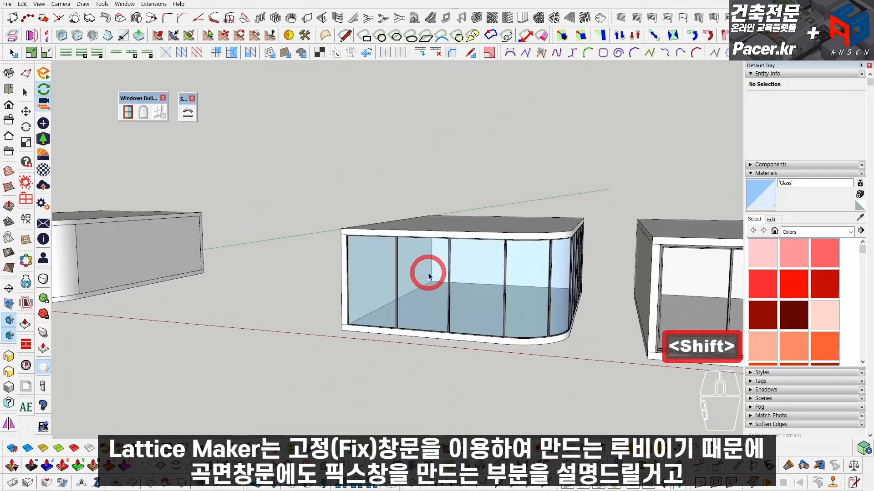
scroll(521, 292, "up", 4)
mouse_move(520, 292)
middle_mouse_down()
mouse_move(442, 276)
mouse_move(425, 258)
middle_mouse_up()
scroll(464, 278, "up", 1)
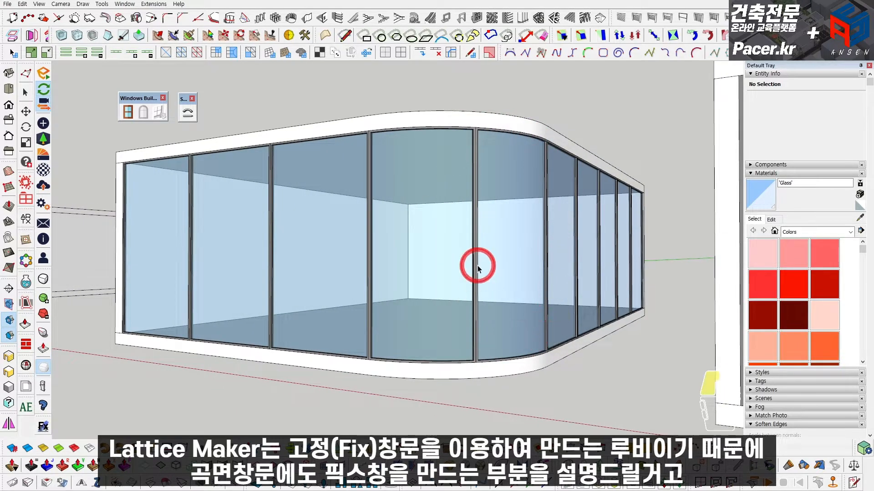
scroll(477, 268, "down", 2)
left_click(454, 292)
key("Escape")
key("Escape")
scroll(488, 237, "down", 5)
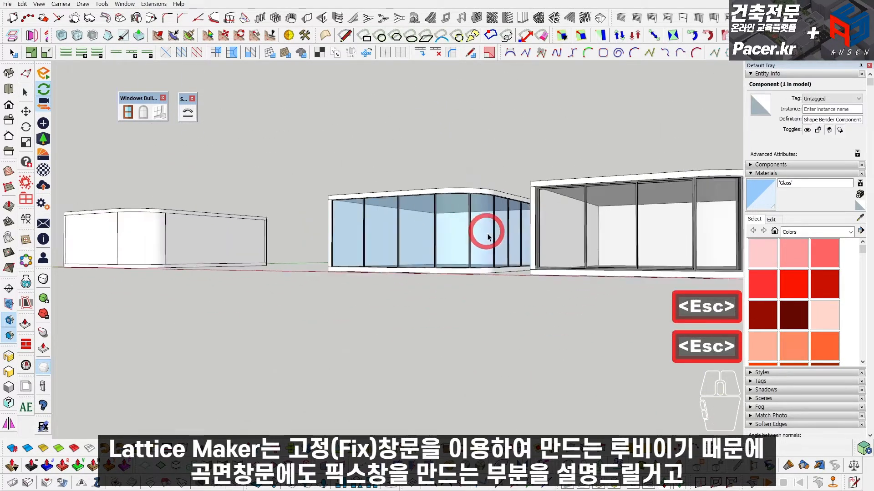
Examine the sliding and fixed window frames around the curved corner of the clear-glazed building example
scroll(488, 234, "up", 5)
middle_click_drag(488, 234, 353, 203, "shift")
middle_click_drag(605, 214, 410, 232, "shift")
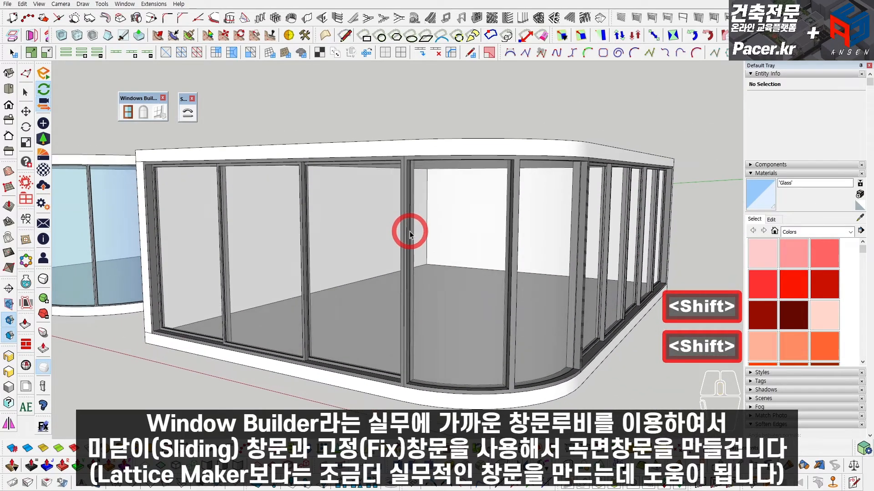
middle_click_drag(414, 244, 464, 215)
middle_click_drag(464, 215, 441, 218, "shift")
key("Escape")
middle_click_drag(331, 247, 293, 189)
scroll(290, 189, "up", 4)
scroll(372, 145, "down", 2)
scroll(355, 169, "down", 5)
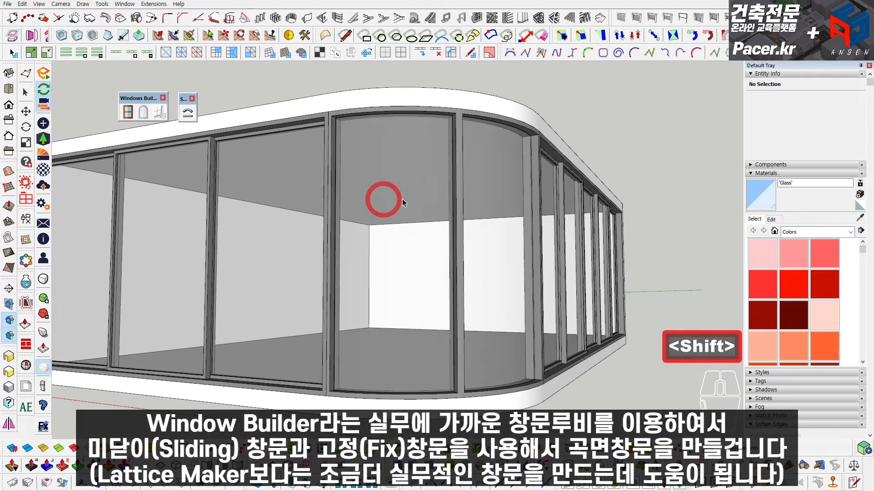
middle_click_drag(338, 197, 455, 291)
middle_click_drag(483, 190, 480, 207)
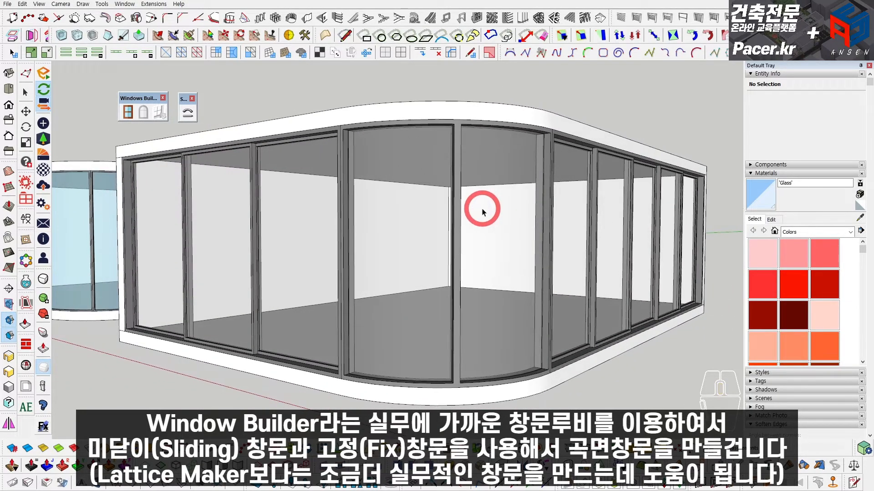
Review the blue-glazed lattice window example once more from the front
scroll(482, 209, "down", 3)
middle_click_drag(255, 226, 424, 238, "shift")
scroll(321, 236, "up", 5)
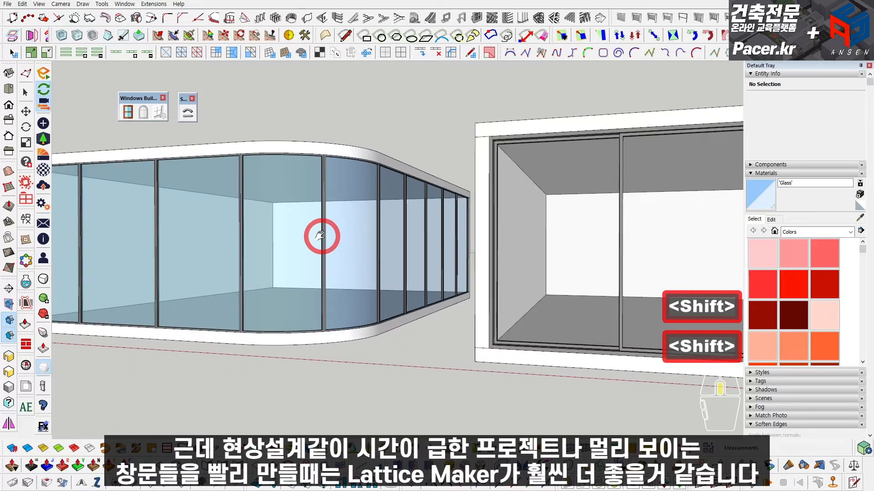
middle_click_drag(322, 236, 425, 244, "shift")
scroll(418, 248, "up", 2)
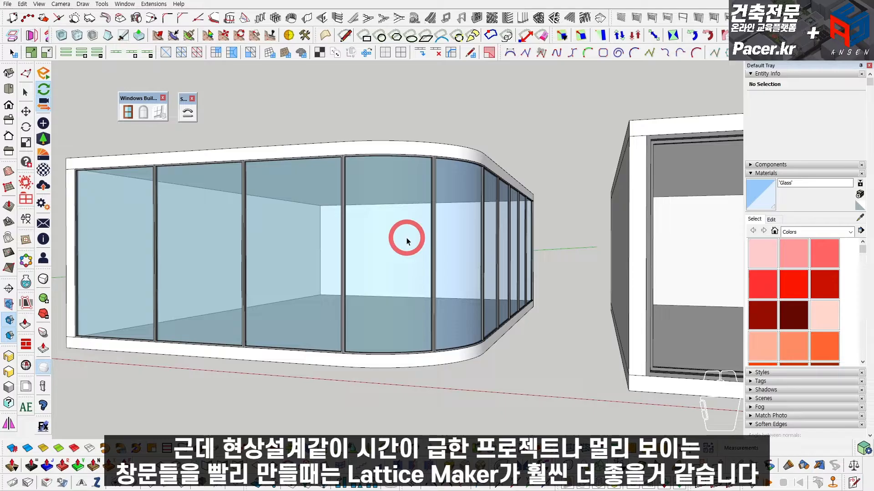
scroll(402, 239, "down", 3)
middle_click_drag(401, 241, 298, 268, "shift")
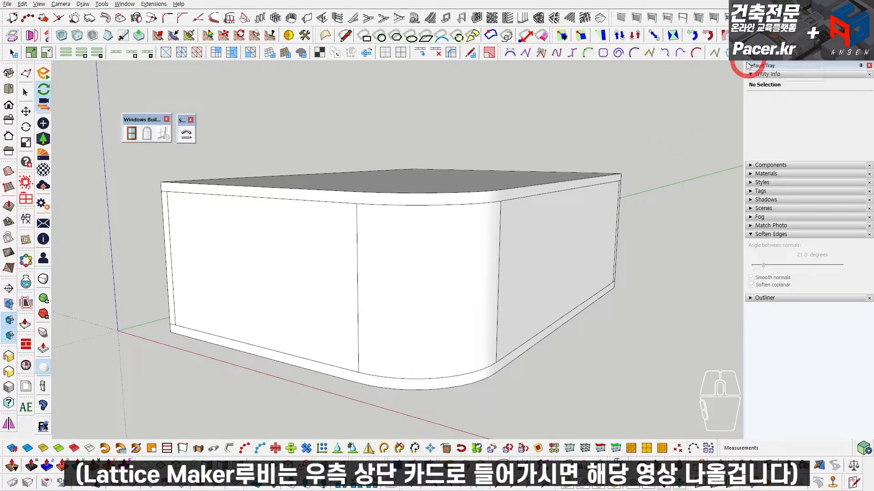
Divide the flat front wall face into three equal panels by copying its vertical edge beside the curve across with /3
middle_click_drag(552, 181, 400, 277)
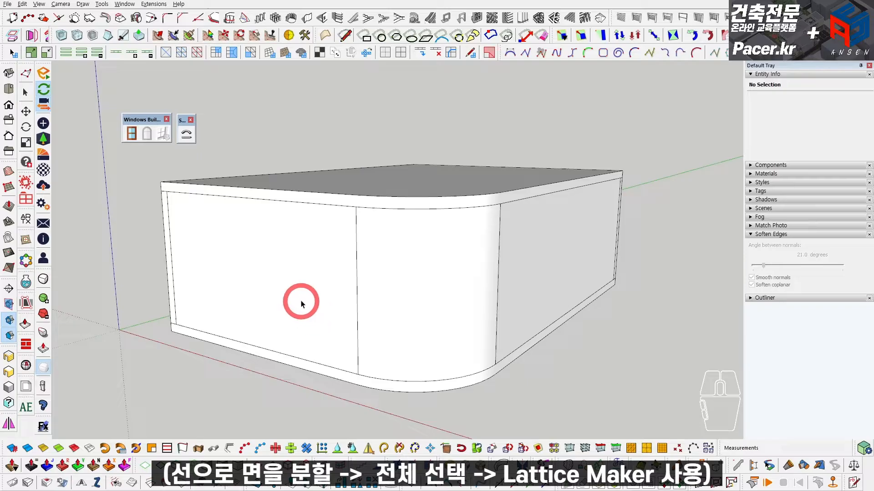
double_click(248, 262)
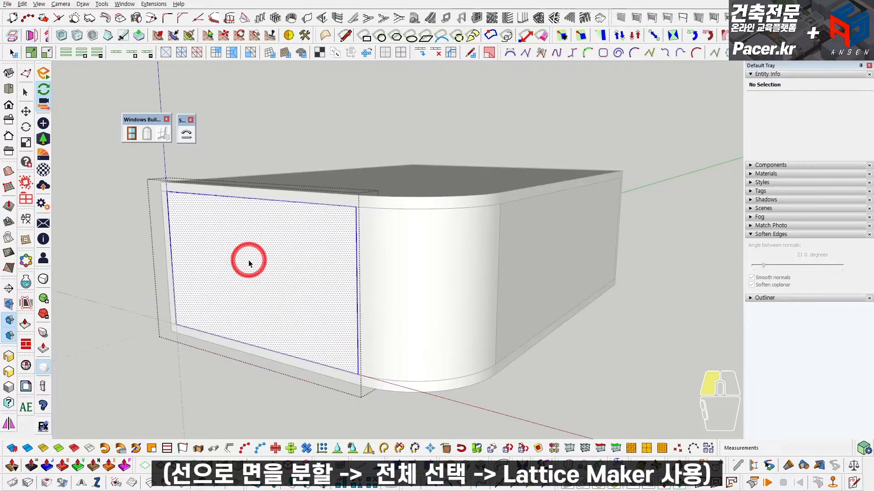
middle_click_drag(248, 259, 388, 271)
left_click(502, 239)
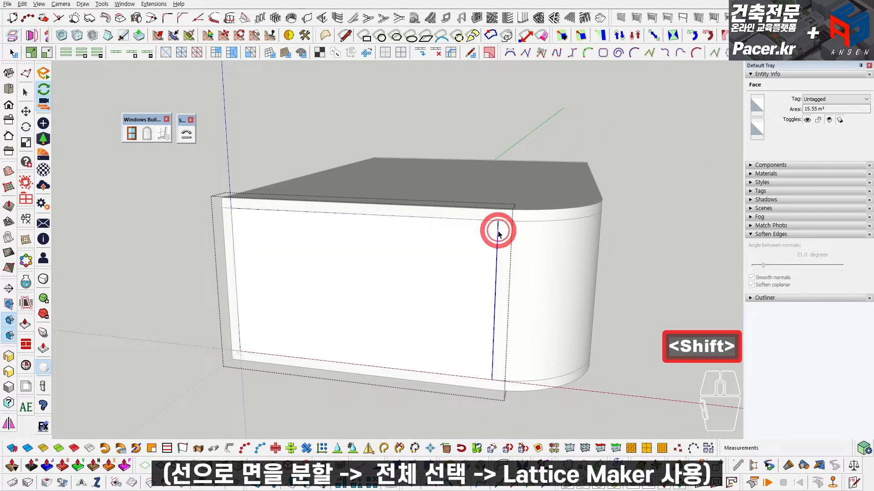
key("m")
left_click(498, 221)
key("ctrl")
left_click(233, 209)
type("/3")
key("Return")
key("space")
middle_click_drag(235, 206, 400, 201)
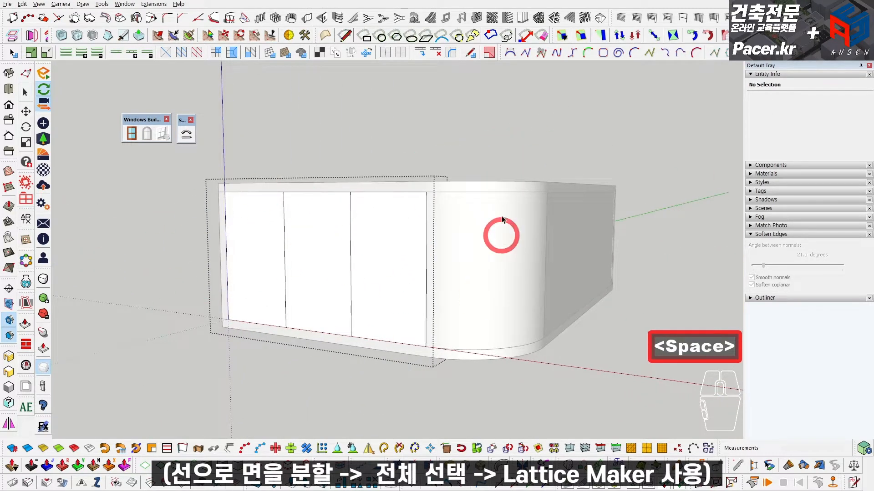
Turn the three front panels into windows with Lattice Maker: width 25 mm, depth 50 mm, inset 20 mm, pane thickness 10 mm, Gray frame, 'Glass' panes
triple_click(348, 244)
scroll(354, 272, "up", 4)
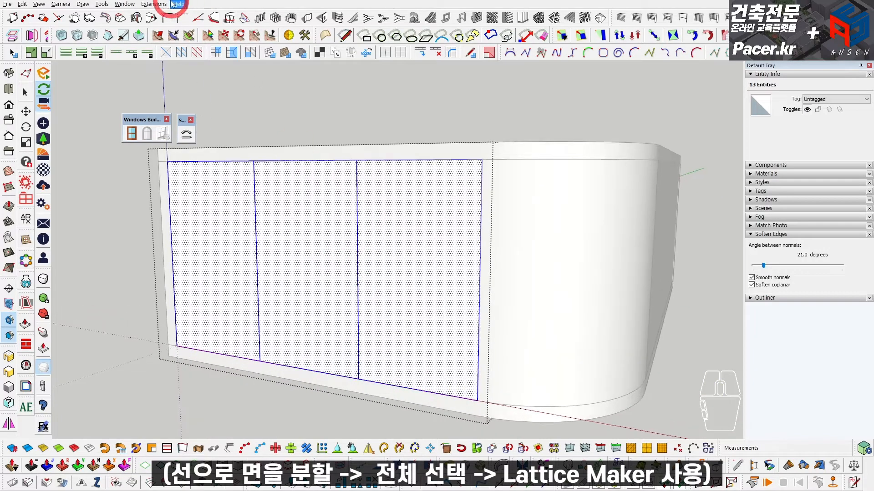
left_click(154, 4)
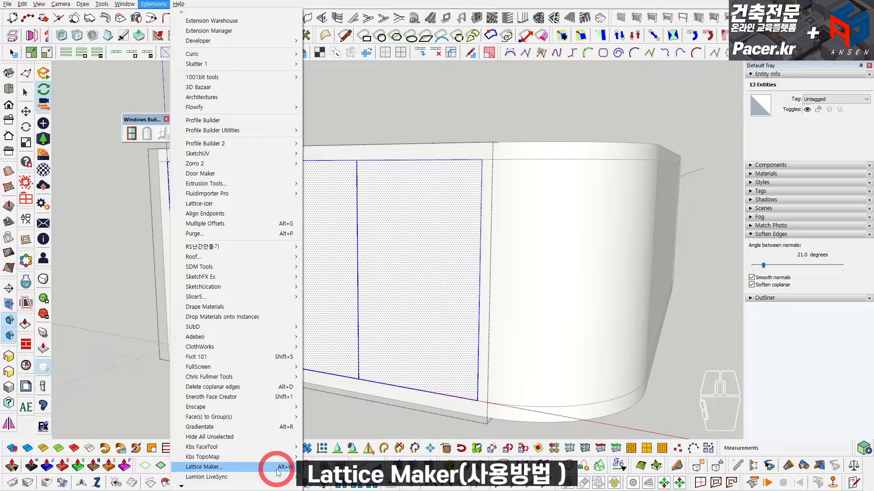
left_click(204, 466)
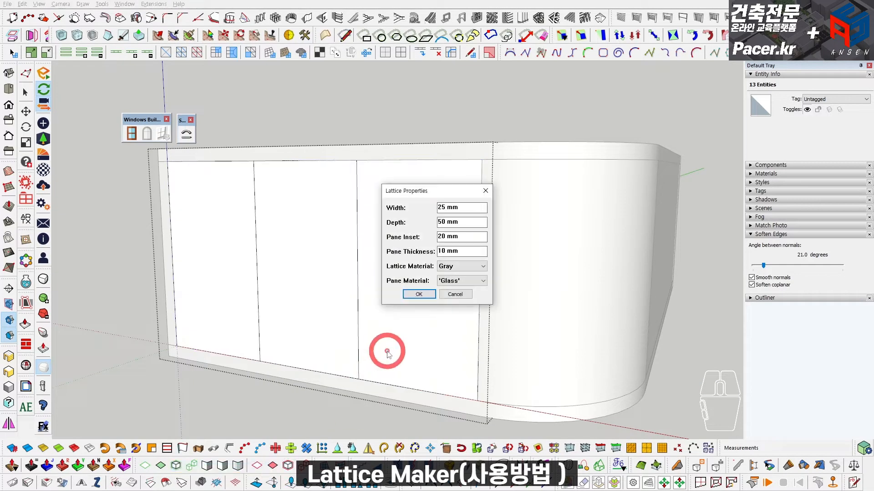
left_click_drag(449, 197, 435, 192)
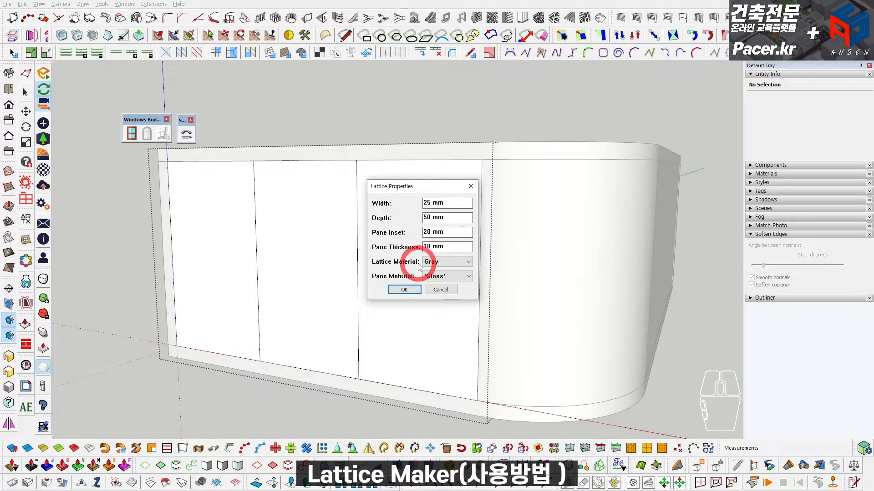
left_click(445, 261)
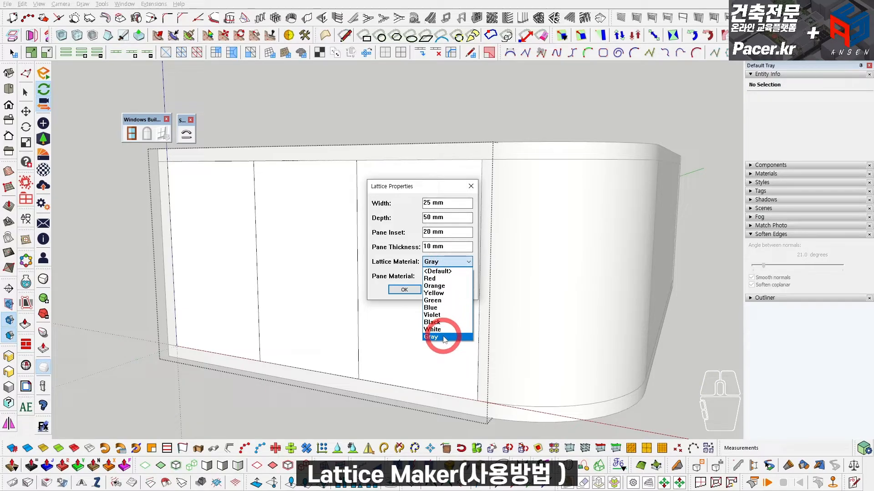
left_click(444, 338)
left_click(440, 276)
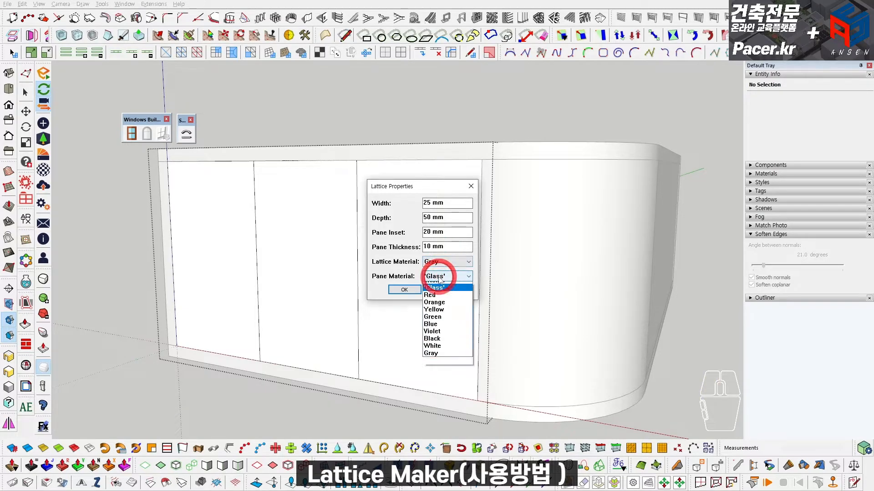
left_click(433, 301)
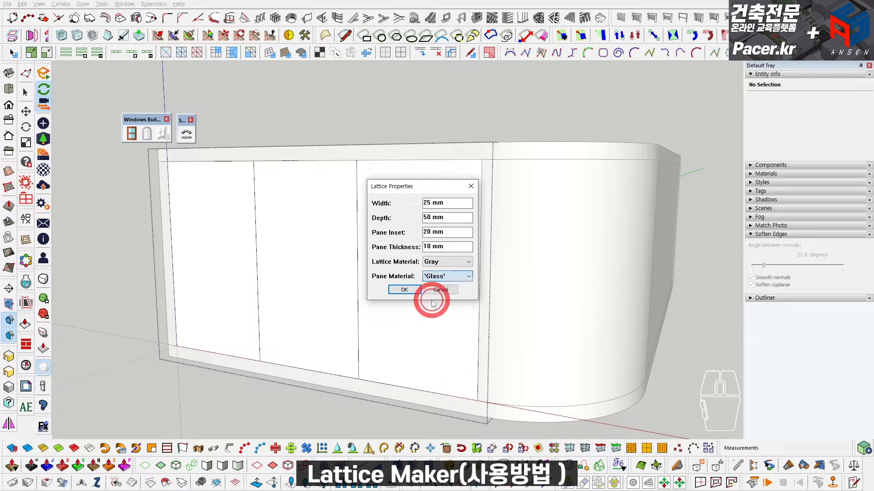
left_click(405, 290)
Erase the seam lines on the two intermediate mullions of the front window and leave the wall group
mouse_move(347, 279)
middle_mouse_down()
mouse_move(463, 244)
mouse_move(572, 236)
mouse_move(541, 266)
mouse_move(360, 253)
middle_mouse_up()
scroll(302, 179, "up", 6)
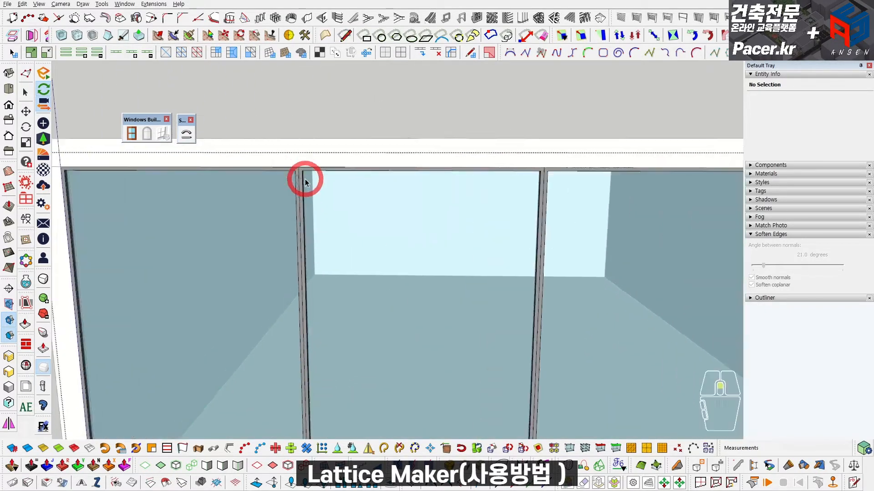
key("e")
left_click(296, 172)
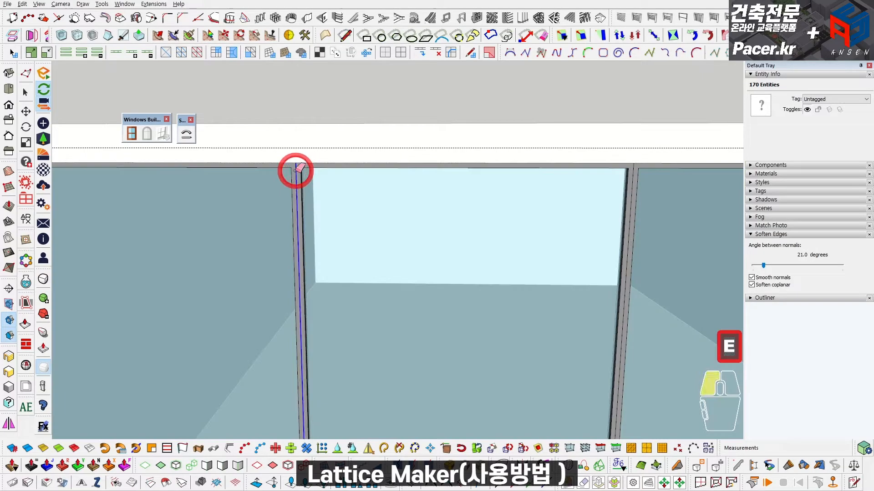
left_click(635, 173)
key("space")
scroll(604, 199, "down", 5)
key("Escape")
Divide the flat side wall face into five equal panels by copying its vertical edge beside the curve across with /5
mouse_move(600, 205)
middle_mouse_down()
mouse_move(569, 240)
mouse_move(386, 211)
middle_mouse_up()
scroll(519, 246, "down", 3)
middle_click_drag(519, 245, 460, 289)
middle_click_drag(375, 289, 412, 278, "shift")
left_click(322, 229)
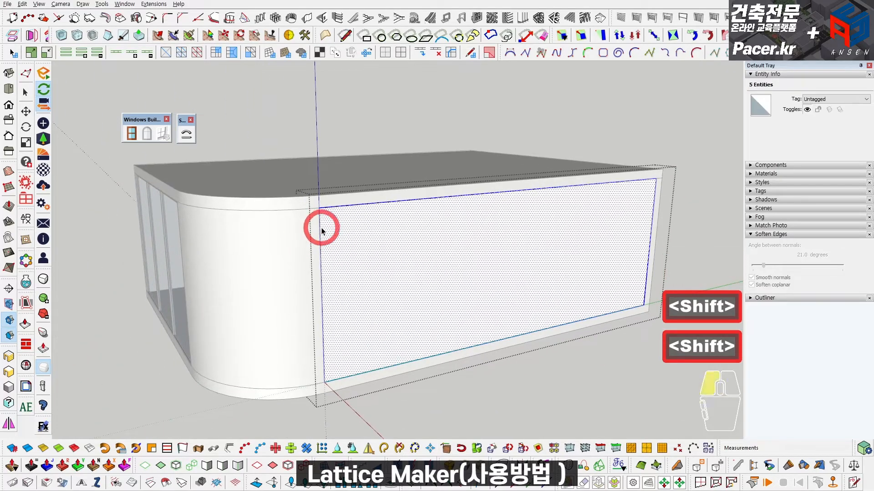
key("m")
left_click(319, 210)
key("ctrl")
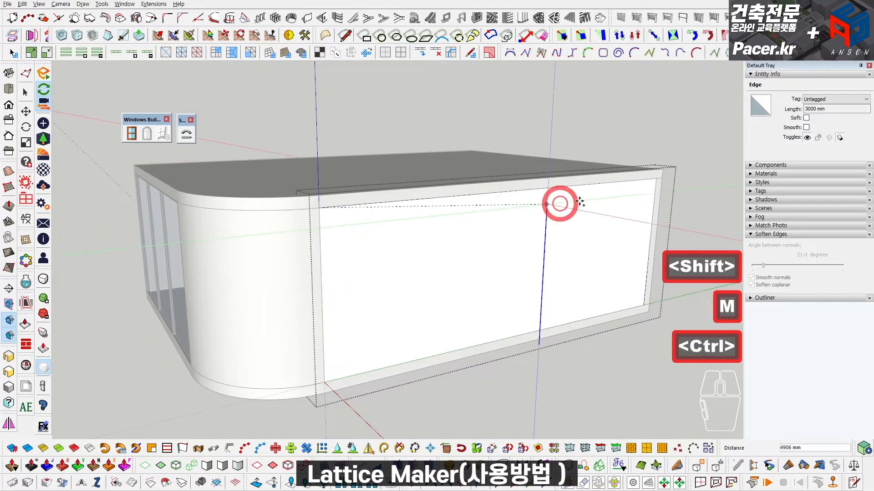
left_click(654, 181)
type("/5")
key("Return")
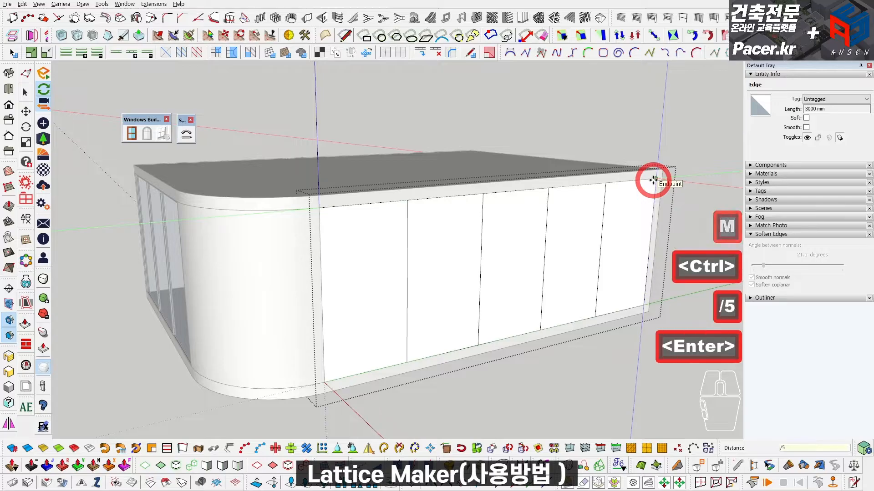
Generate Lattice Maker windows on the five side panels with 25 mm width, 50 mm depth, Gray frame and 'Glass' panes
key("space")
scroll(455, 251, "down", 1)
triple_click(456, 256)
key("alt")
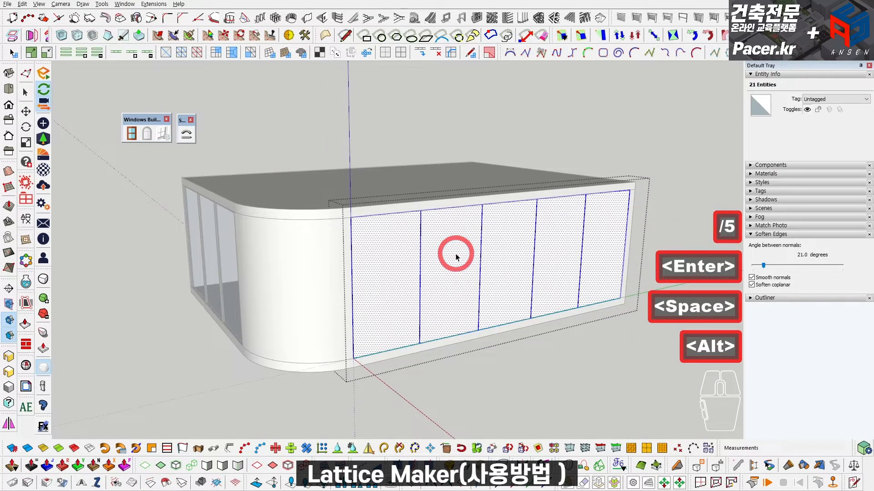
key("alt+w")
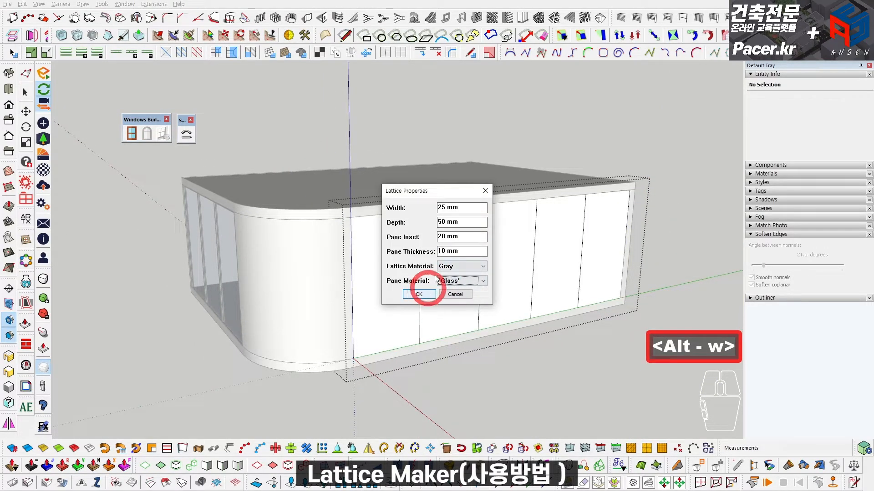
left_click(419, 294)
Select the five-pane window lattice group on the side wall and smooth its mullion seam edges with Smooze Lite
scroll(423, 224, "up", 5)
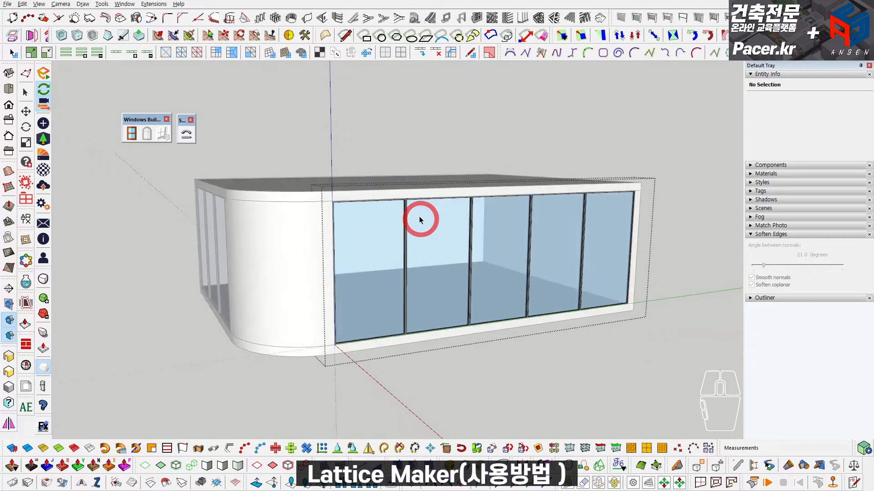
left_click(401, 219)
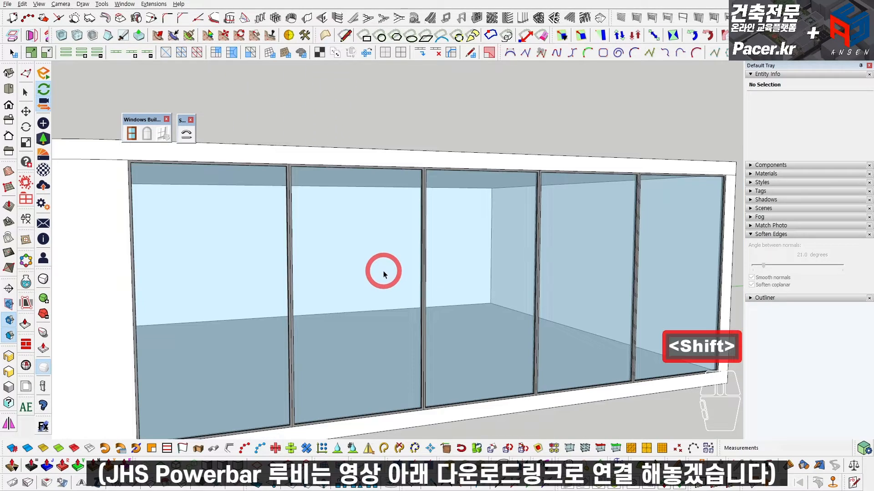
scroll(289, 182, "up", 4)
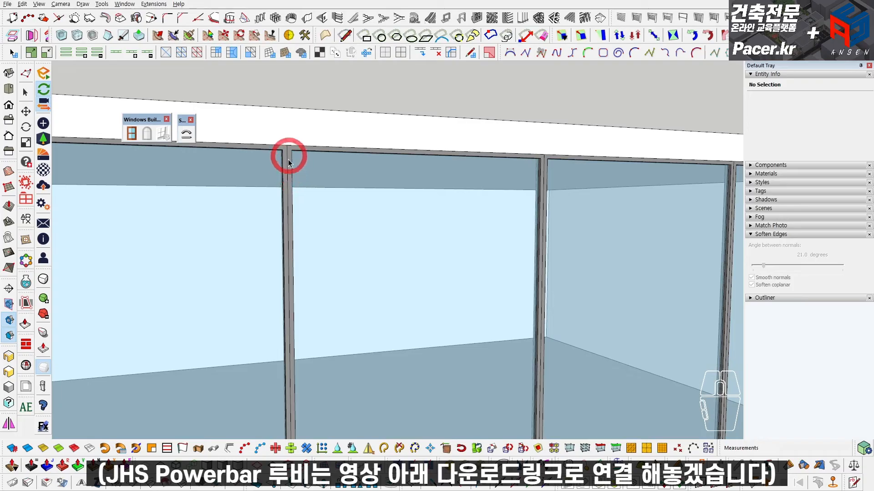
scroll(291, 214, "down", 5)
left_click(348, 264)
scroll(348, 265, "down", 2)
middle_click_drag(348, 265, 368, 246, "shift")
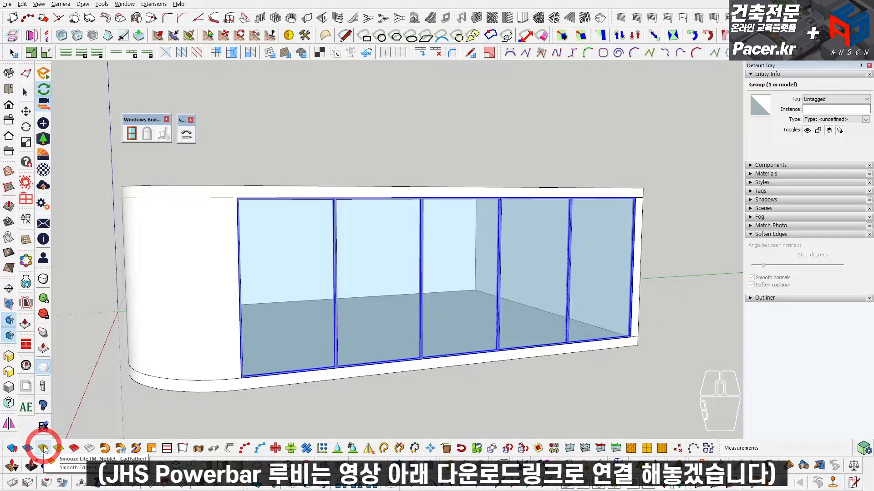
scroll(336, 216, "up", 4)
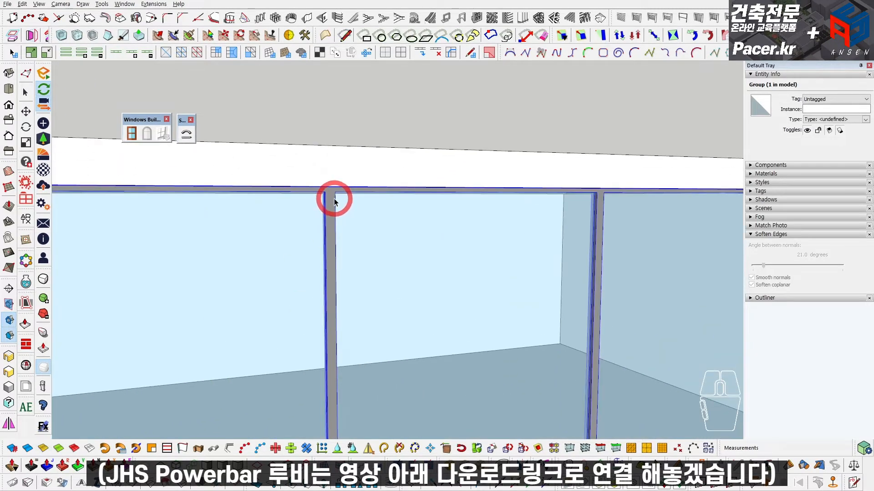
Examine the front and side lattice windows by selecting each group in turn
scroll(331, 229, "down", 1)
middle_click_drag(334, 231, 459, 252)
scroll(384, 247, "down", 4)
left_click(259, 272)
left_click(460, 279)
left_click(226, 262)
left_click(453, 264)
left_click(236, 261)
left_click(469, 264)
left_click(247, 261)
left_click(434, 272)
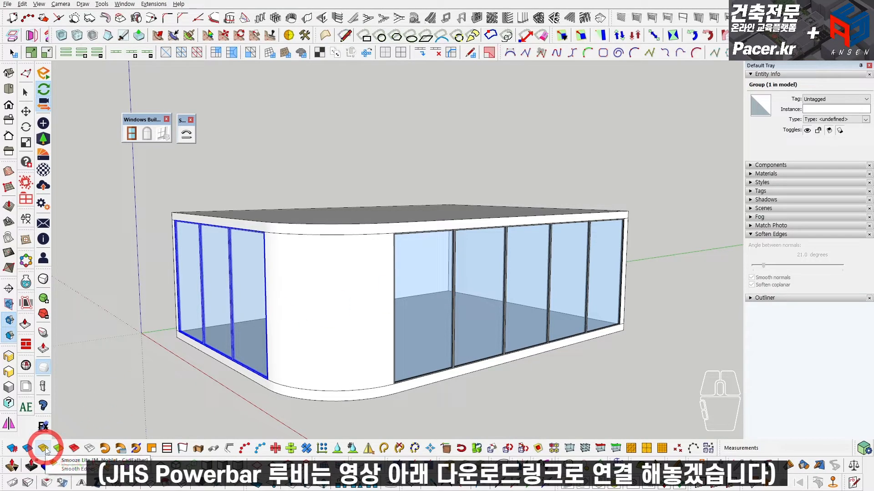
Try to generate a Lattice Maker window on the whole curved corner face with 25 mm width, 50 mm depth, Gray lattice and 'Glass' panes
middle_click_drag(370, 308, 330, 341)
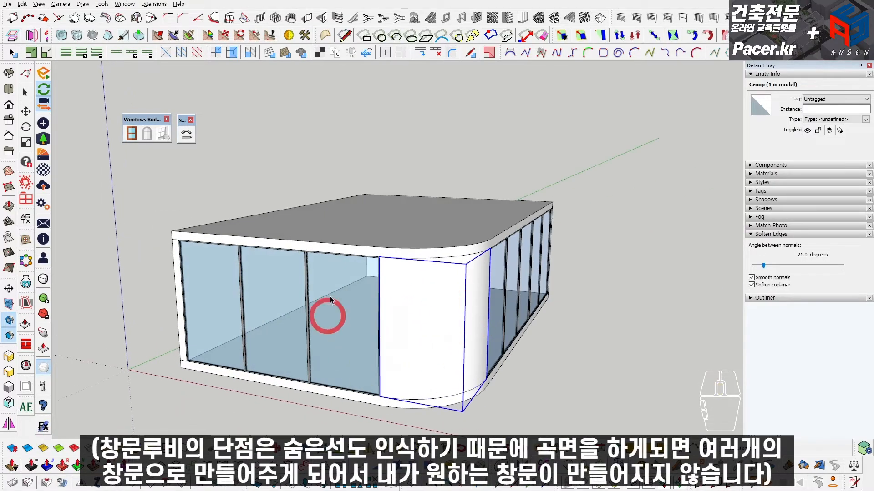
middle_click_drag(384, 242, 405, 269, "shift")
triple_click(404, 283)
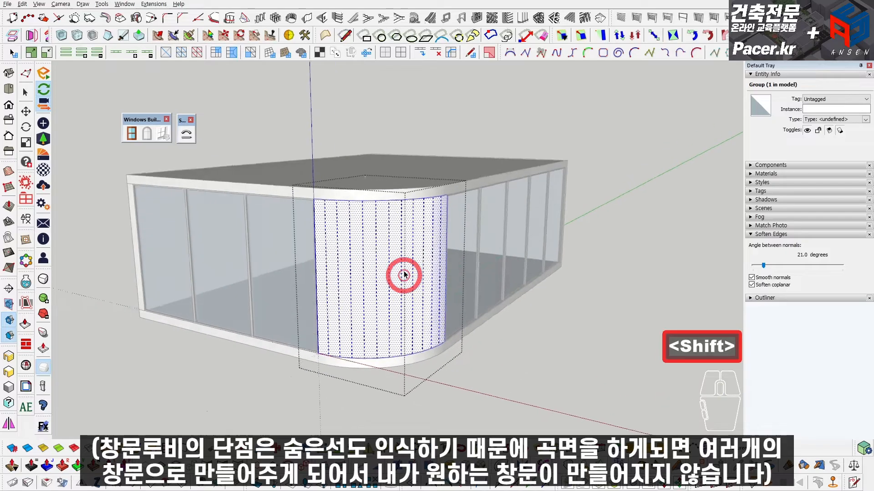
scroll(395, 252, "up", 2)
scroll(313, 209, "up", 3)
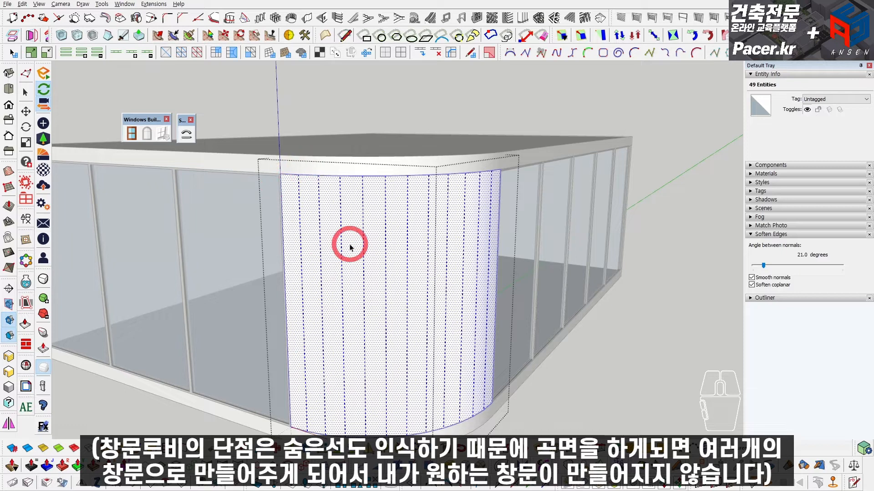
key("alt+w")
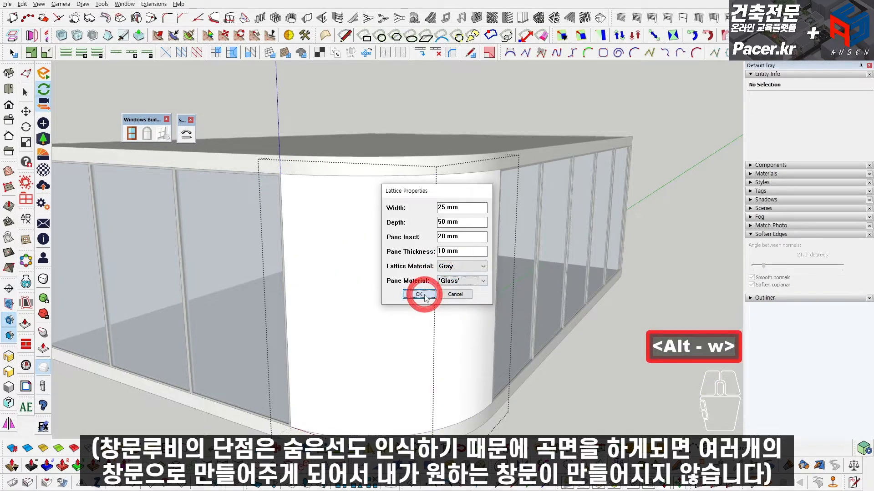
left_click(419, 294)
middle_click_drag(372, 245, 483, 250)
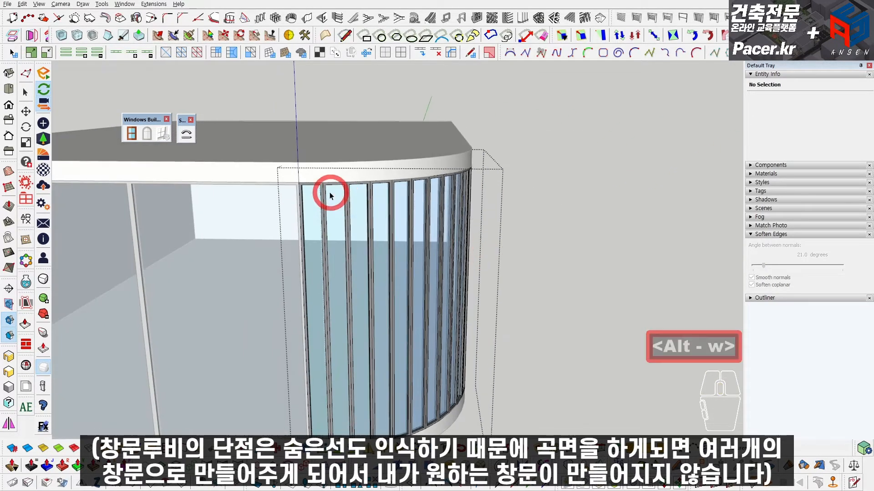
mouse_move(371, 205)
middle_mouse_down()
mouse_move(402, 223)
mouse_move(265, 202)
mouse_move(390, 219)
mouse_move(421, 250)
mouse_move(425, 279)
mouse_move(447, 251)
mouse_move(468, 249)
mouse_move(395, 265)
mouse_move(409, 267)
middle_mouse_up()
key("ctrl+z")
key("Escape")
Draw a rectangle about 2310 mm wide and 3000 mm high over the front window, starting from its upper corner beside the curve
scroll(398, 211, "up", 5)
key("space")
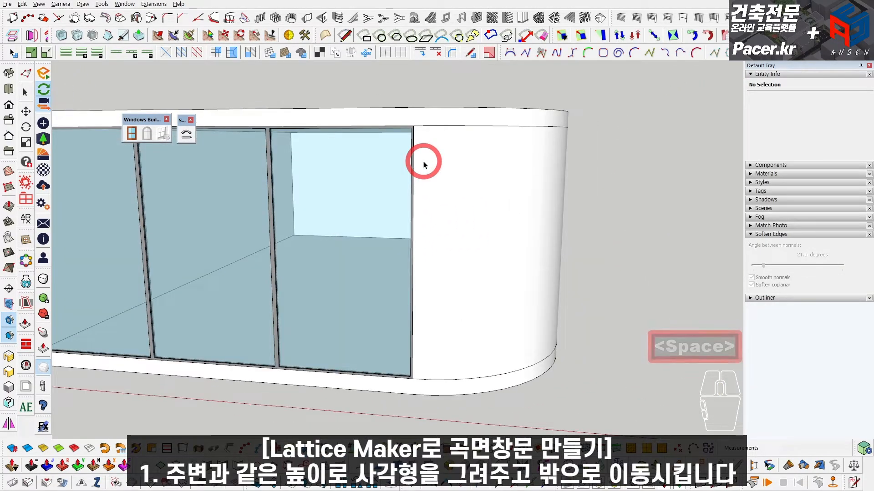
key("r")
left_click(413, 127)
scroll(389, 210, "down", 3)
scroll(302, 322, "up", 8)
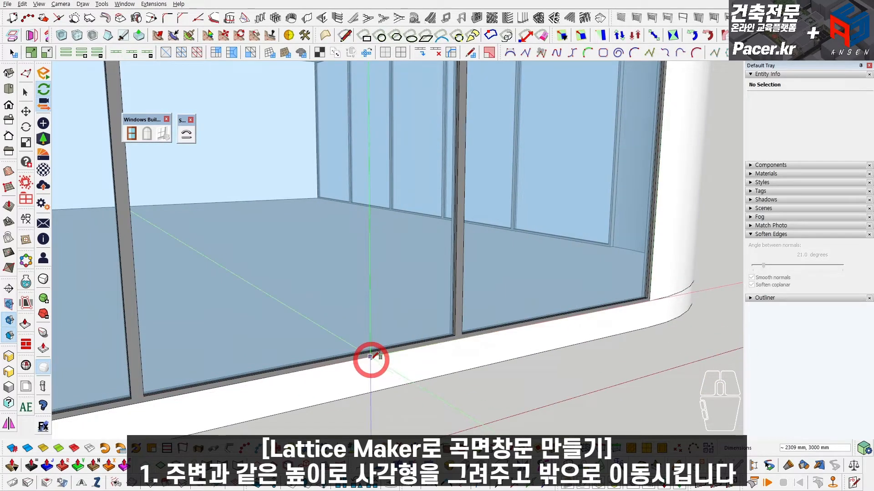
left_click(370, 356)
scroll(409, 337, "down", 10)
key("space")
Move the new rectangle with its edges about 1700 mm straight out from the front wall
key("shift")
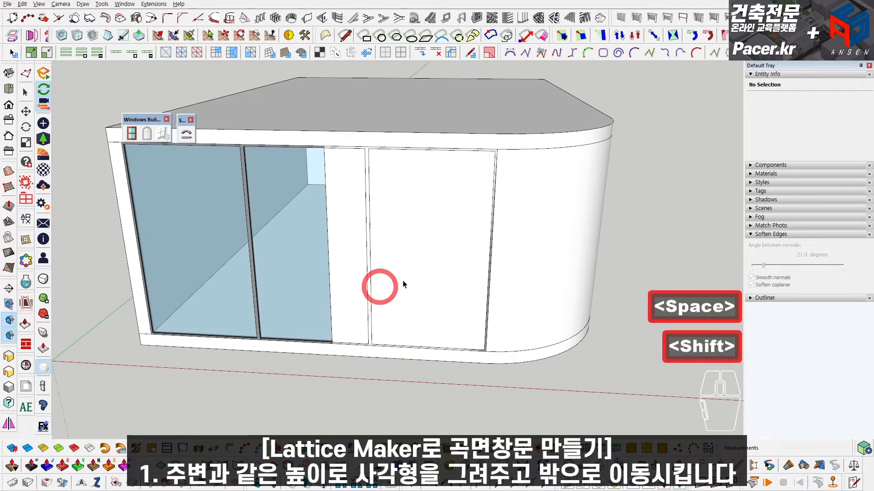
key("shift")
middle_click_drag(466, 194, 407, 284)
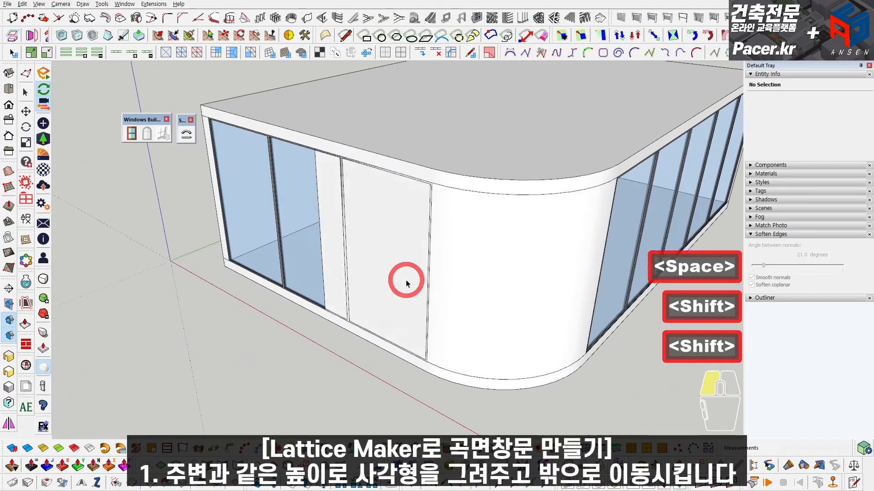
double_click(407, 287)
scroll(410, 322, "down", 3)
key("m")
left_click(405, 319)
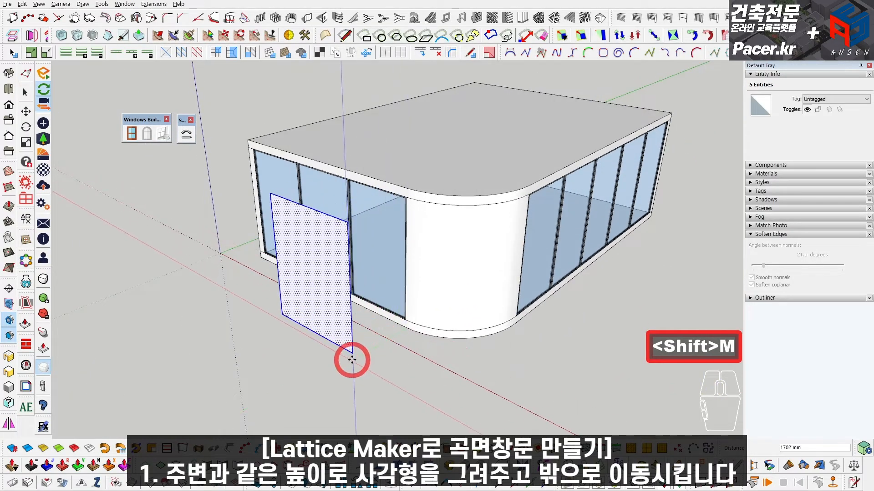
left_click(350, 359)
key("space")
Split the detached rectangle into two equal panels with a vertical line between its upper and lower edge midpoints
middle_click_drag(357, 359, 408, 300)
middle_click_drag(407, 300, 402, 312, "shift")
scroll(364, 290, "up", 3)
middle_click_drag(363, 290, 314, 288)
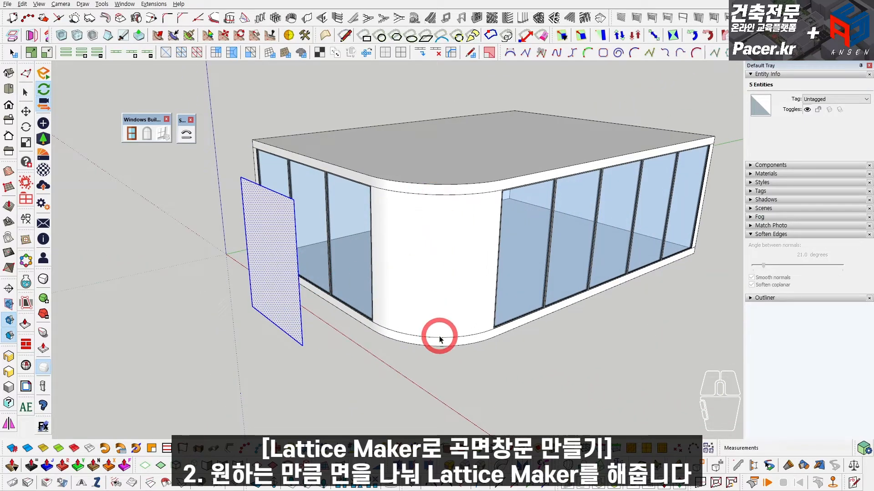
middle_click_drag(446, 226, 328, 254, "shift")
key("l")
left_click(321, 216)
left_click(330, 364)
key("space")
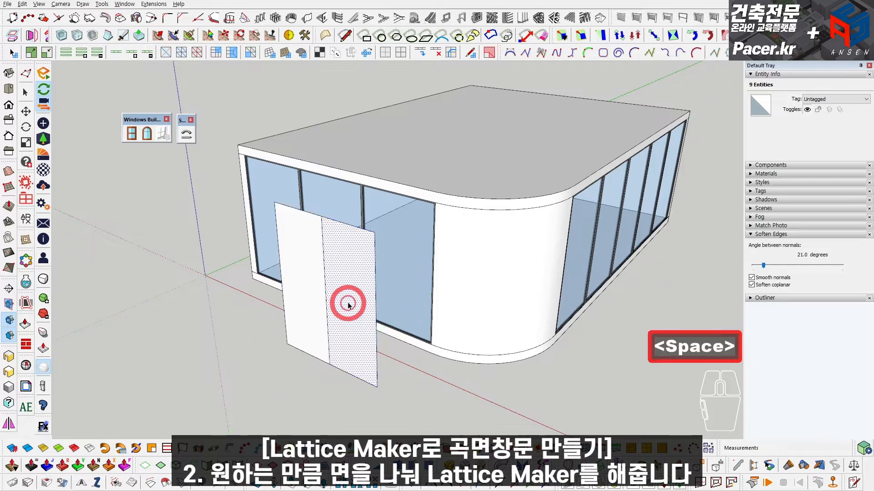
Generate a Lattice Maker window on the two-panel rectangle with 25 mm width, 50 mm depth, 20 mm pane inset, Gray lattice and 'Glass' panes
left_click(347, 294)
key("alt+w")
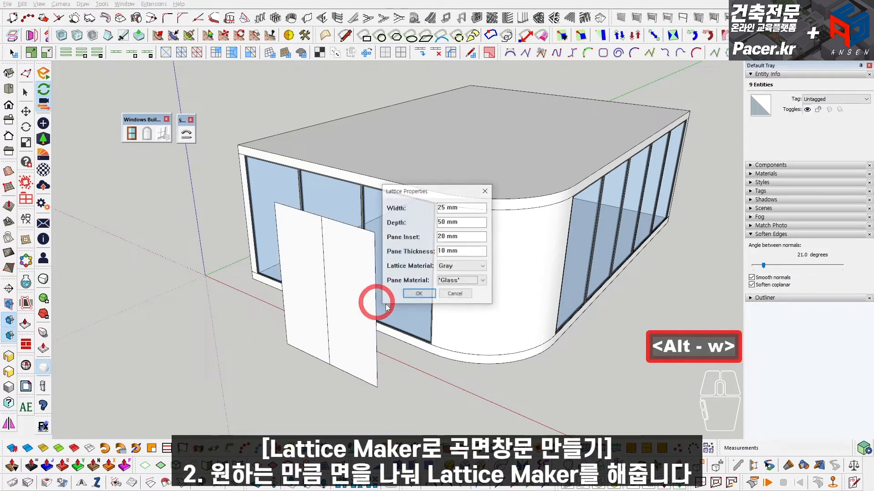
left_click(418, 294)
key("space")
Copy the lower arc of the curved wall group and paste it on the ground in front of the building
middle_click_drag(328, 365, 417, 323)
triple_click(429, 318)
scroll(455, 332, "up", 2)
left_click(416, 317)
left_click_drag(312, 279, 544, 337)
key("ctrl+c")
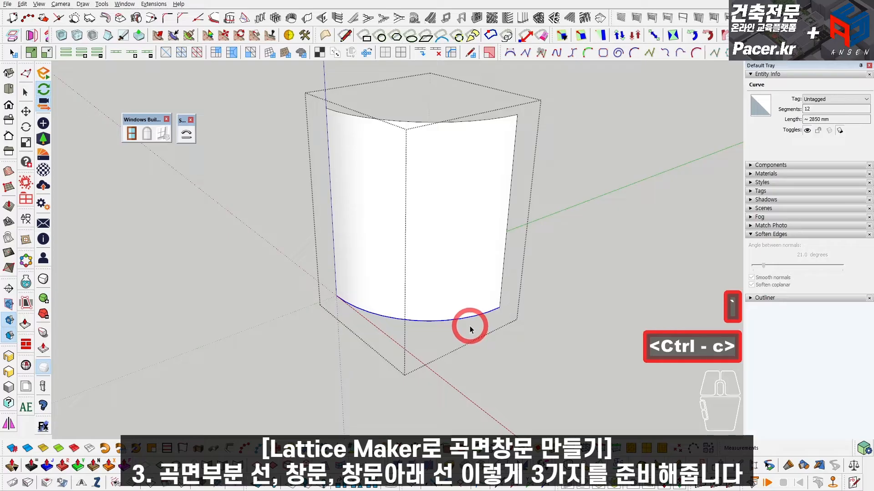
key("Escape")
scroll(437, 312, "down", 5)
key("ctrl+v")
left_click(327, 346)
key("space")
Draw a straight line along the bottom edge of the detached two-pane window from corner to corner
middle_click_drag(327, 347, 497, 357)
scroll(328, 332, "up", 5)
key("l")
left_click(432, 358)
middle_click_drag(166, 335, 352, 335, "shift")
scroll(350, 333, "up", 5)
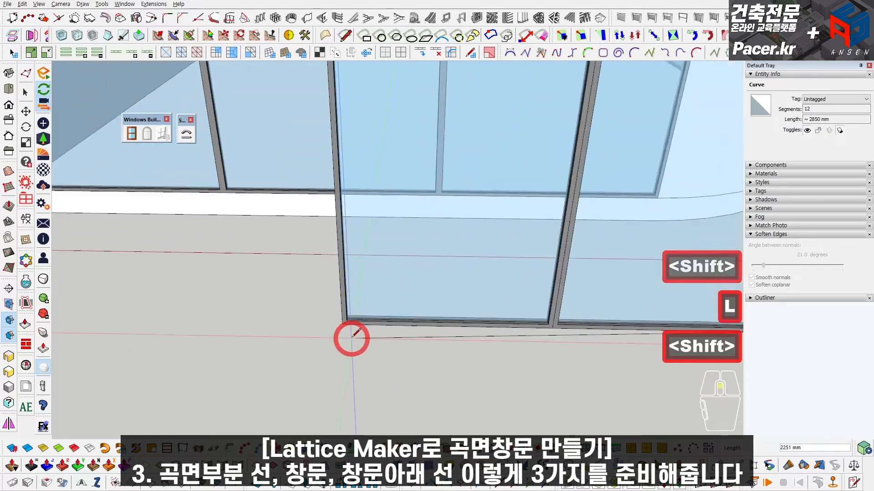
left_click(338, 322)
key("space")
Delete the detached window to inspect the line beneath it and the arc, and undo the deletion
scroll(391, 334, "down", 5)
middle_click_drag(405, 338, 277, 325)
middle_click_drag(278, 325, 335, 320, "shift")
left_click(359, 317)
key("Delete")
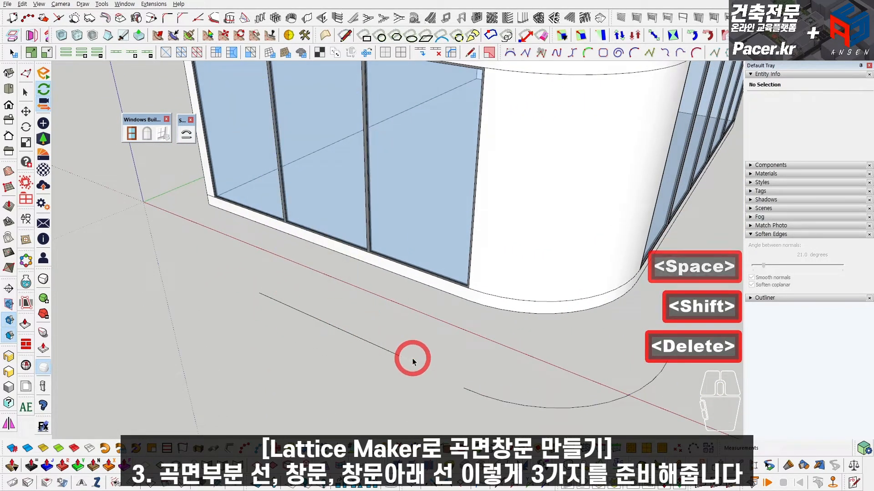
key("ctrl+z")
scroll(415, 360, "down", 5)
middle_click_drag(380, 335, 371, 339, "shift")
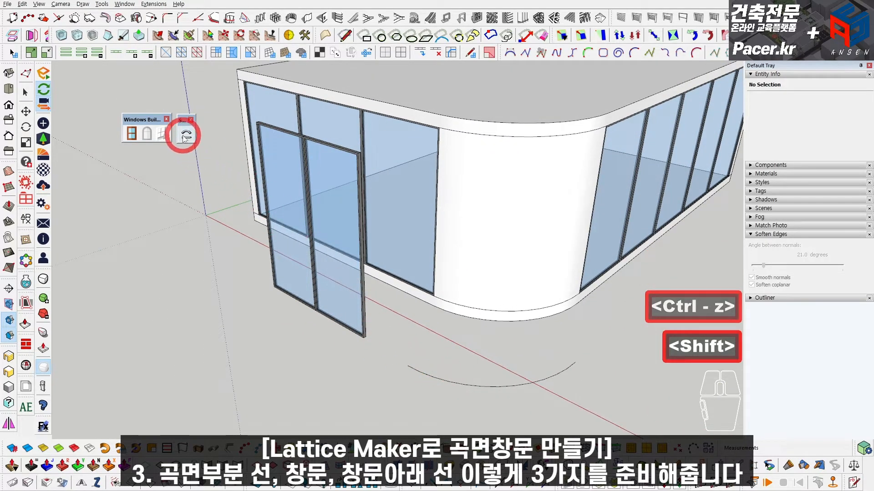
Run Shape Bender on the detached window group, using the line beneath it as the base and the copied arc as the target curve
left_click(313, 223)
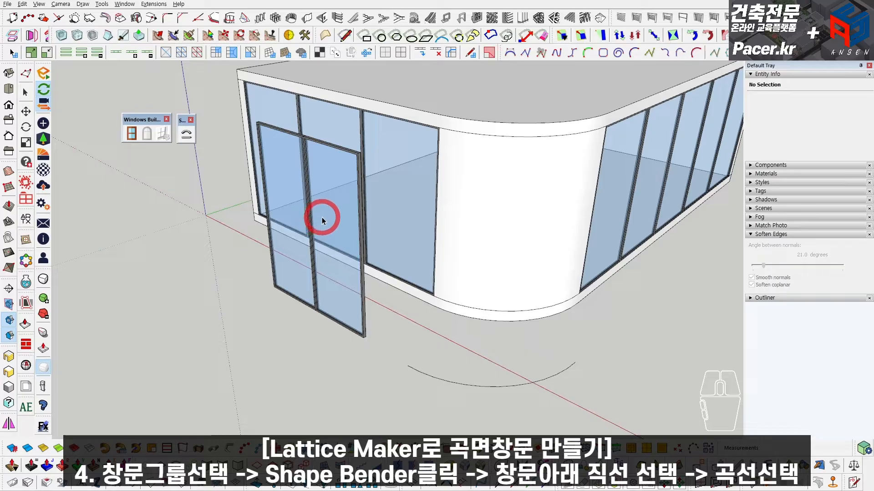
left_click(312, 202)
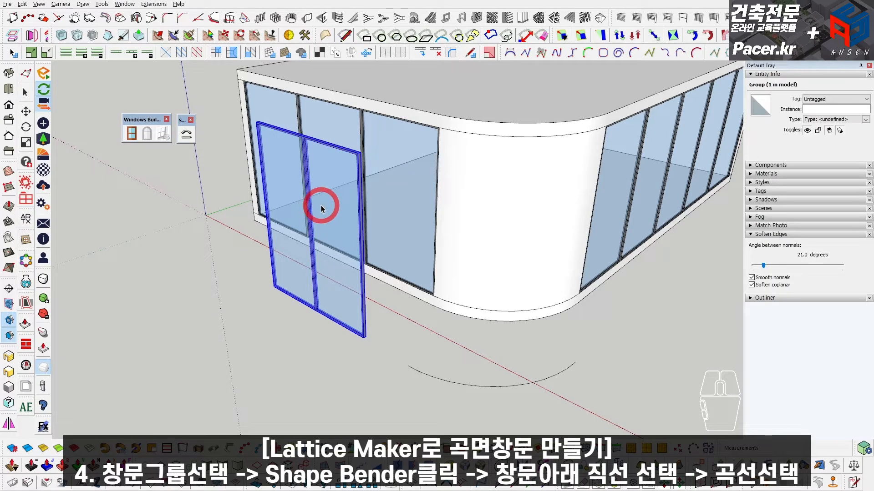
left_click(186, 135)
scroll(351, 326, "up", 5)
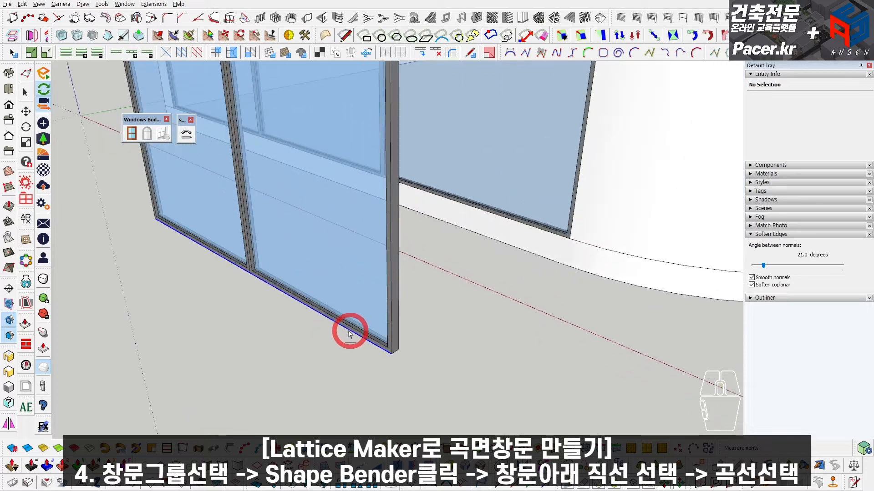
scroll(351, 334, "down", 5)
scroll(357, 366, "up", 3)
left_click(359, 367)
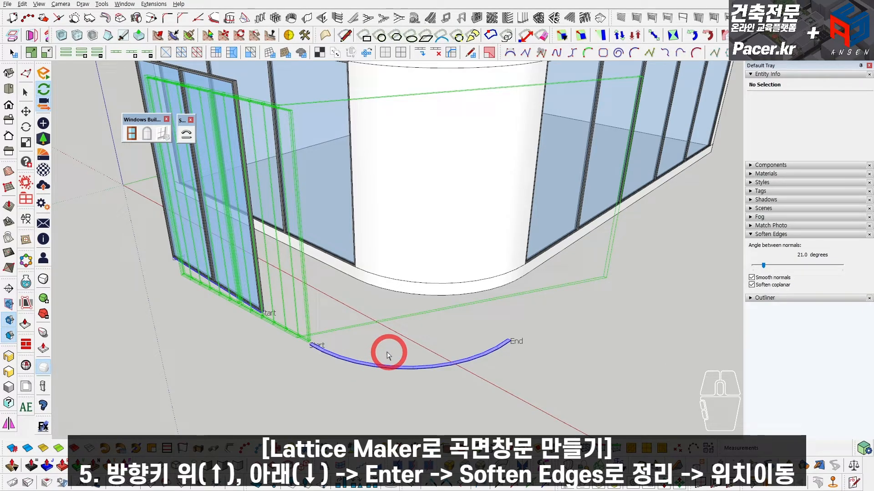
Flip the start and end directions of the base line and arc in the bend preview and generate the curved window
key("Down")
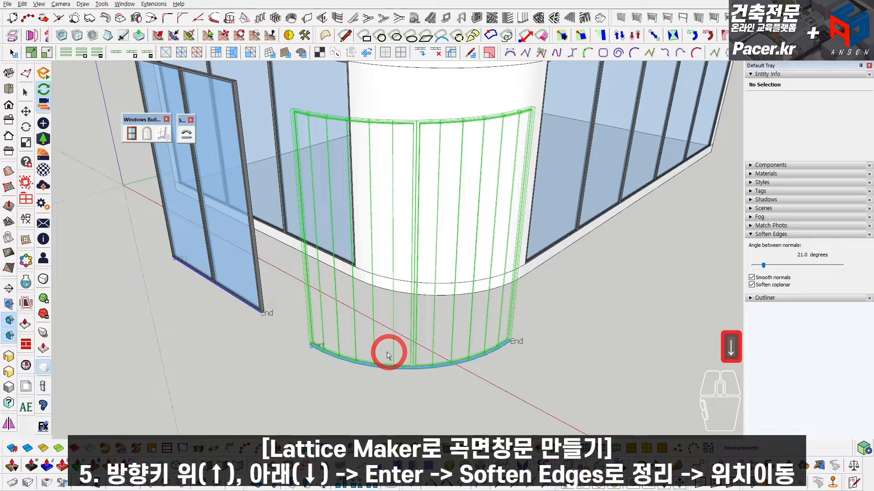
key("Down")
key("Down")
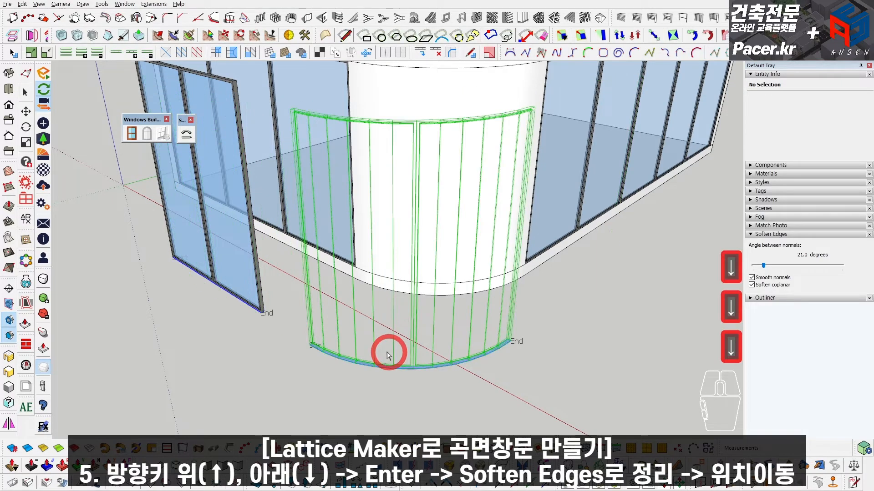
mouse_move(388, 355)
middle_mouse_down()
mouse_move(204, 351)
mouse_move(369, 404)
mouse_move(293, 335)
middle_mouse_up()
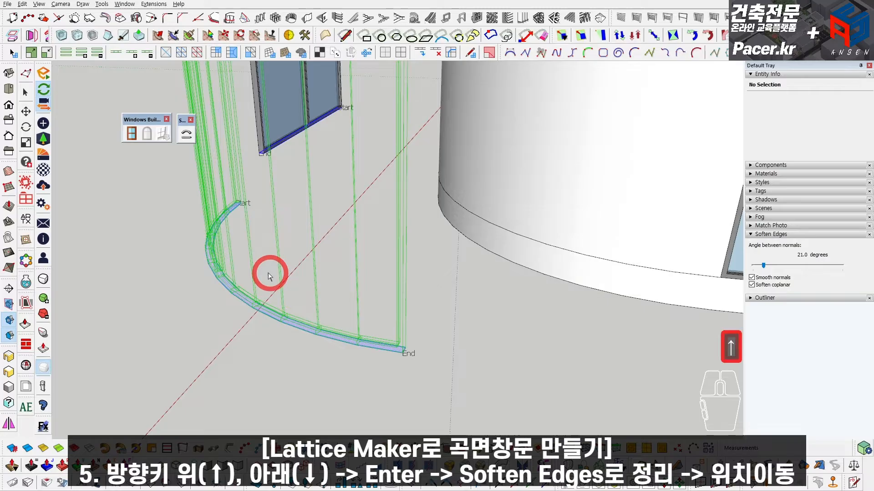
key("Up")
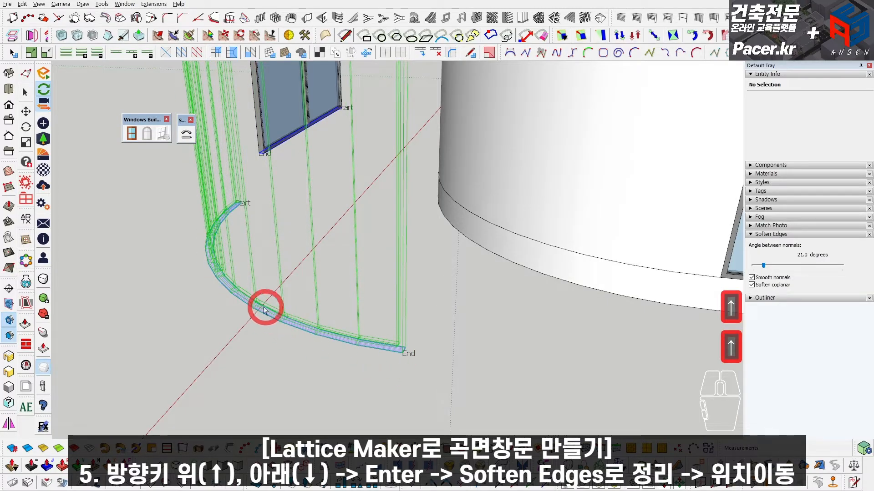
key("Up")
mouse_move(259, 390)
middle_mouse_down()
mouse_move(312, 360)
mouse_move(189, 345)
mouse_move(214, 337)
mouse_move(159, 350)
mouse_move(227, 348)
middle_mouse_up()
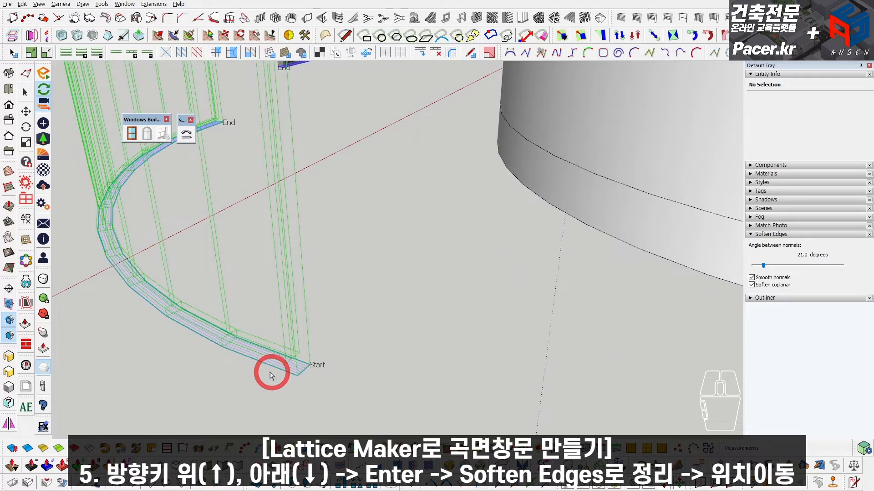
key("Up")
middle_click_drag(354, 360, 448, 318)
key("Return")
Soften the edges of the curved window component with an angle between normals of about 19.2 degrees
left_click(448, 317)
scroll(412, 341, "up", 8)
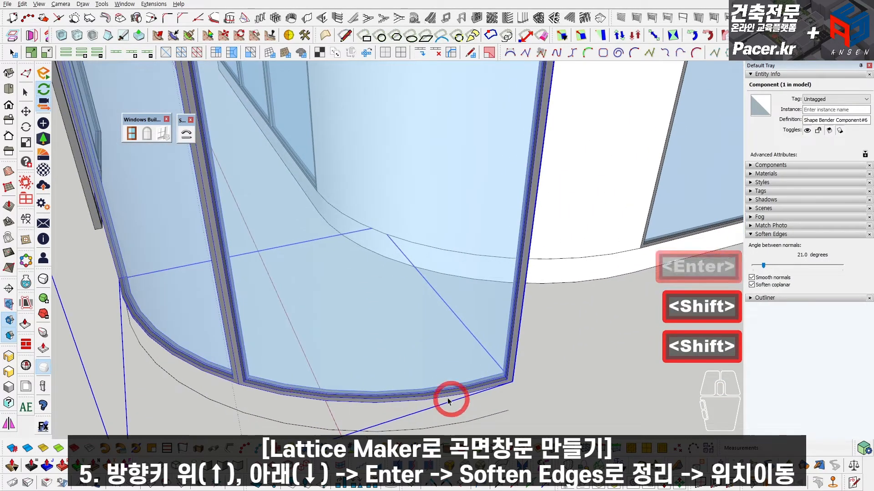
left_click(464, 302)
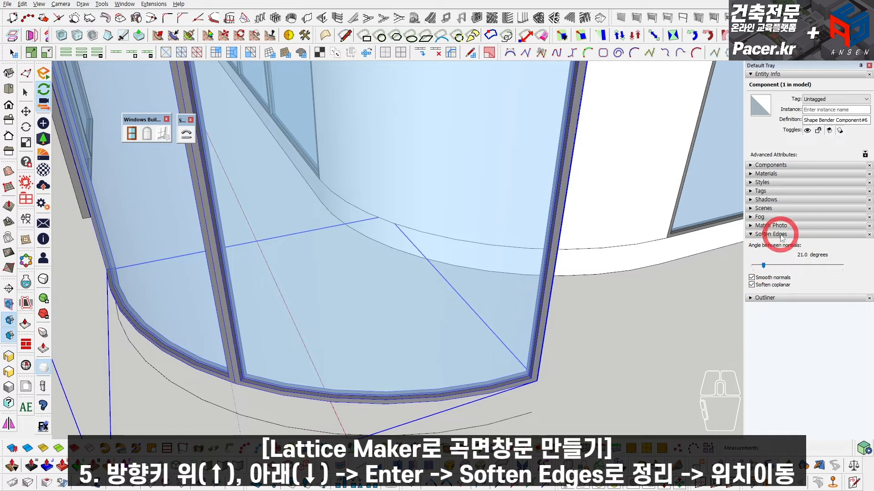
left_click_drag(763, 268, 766, 268)
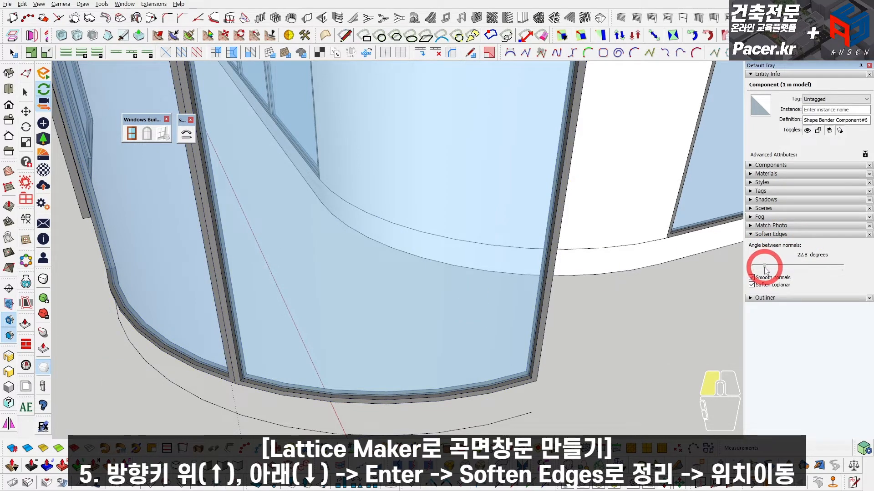
key("space")
Move the curved window by its lower outer corner onto the matching corner of the building's side window beside the curve
middle_click_drag(496, 317, 364, 344)
middle_click_drag(364, 343, 332, 337, "shift")
scroll(344, 338, "up", 3)
key("m")
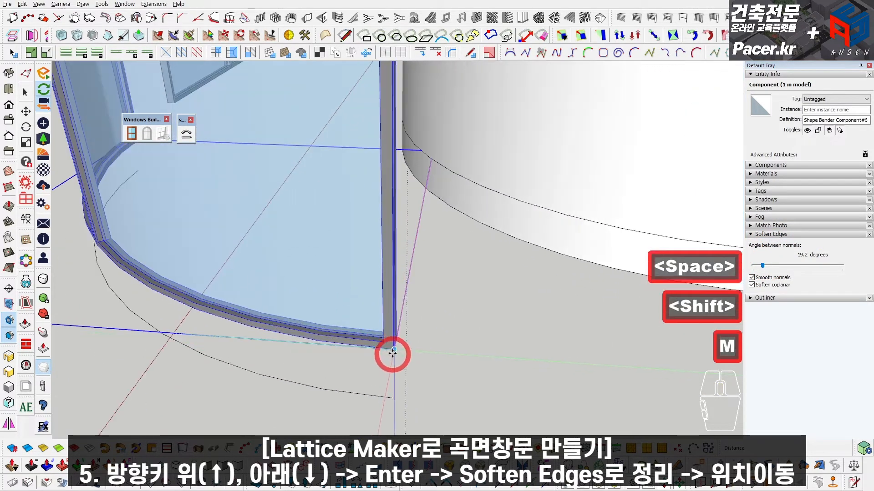
middle_click_drag(391, 351, 312, 362)
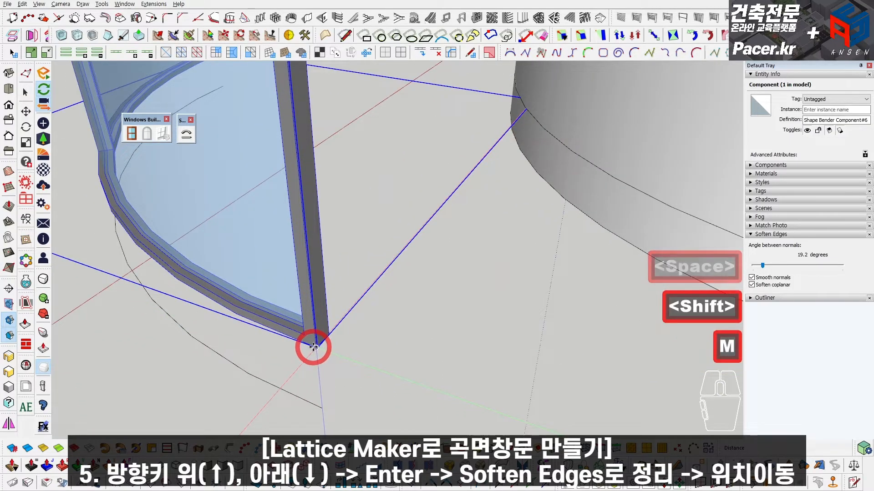
scroll(318, 347, "up", 5)
left_click(308, 346)
scroll(308, 344, "down", 5)
middle_click_drag(709, 318, 530, 314, "shift")
scroll(530, 314, "up", 2)
scroll(531, 314, "up", 1)
left_click(576, 313)
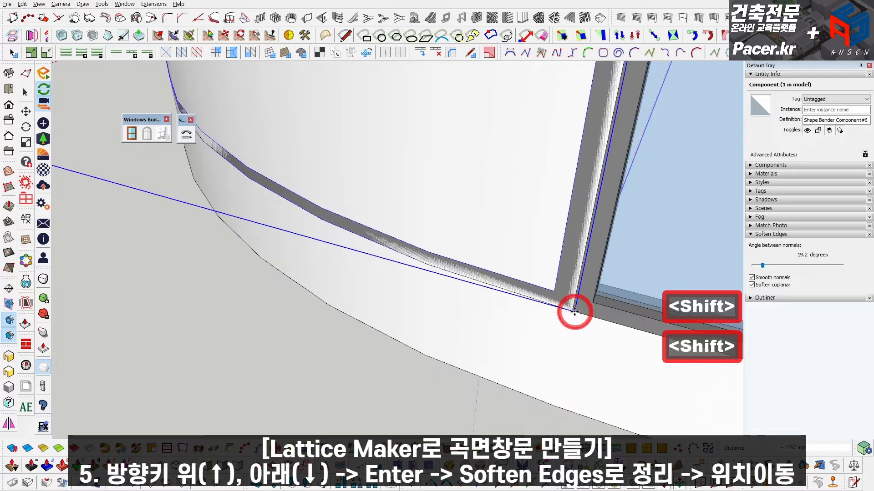
key("space")
Delete the leftover geometry used to build the curved window
scroll(482, 236, "down", 6)
key("Delete")
middle_click_drag(474, 218, 486, 284, "shift")
left_click_drag(248, 386, 247, 387)
key("Delete")
middle_click_drag(487, 291, 637, 237)
middle_click_drag(637, 237, 460, 294, "shift")
scroll(462, 294, "up", 1)
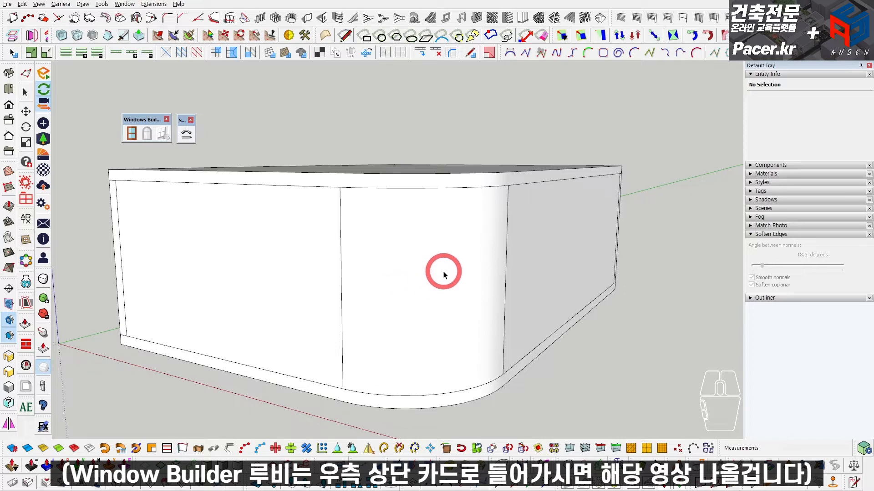
middle_click_drag(398, 271, 416, 283)
scroll(403, 274, "up", 1)
middle_click_drag(417, 283, 414, 278)
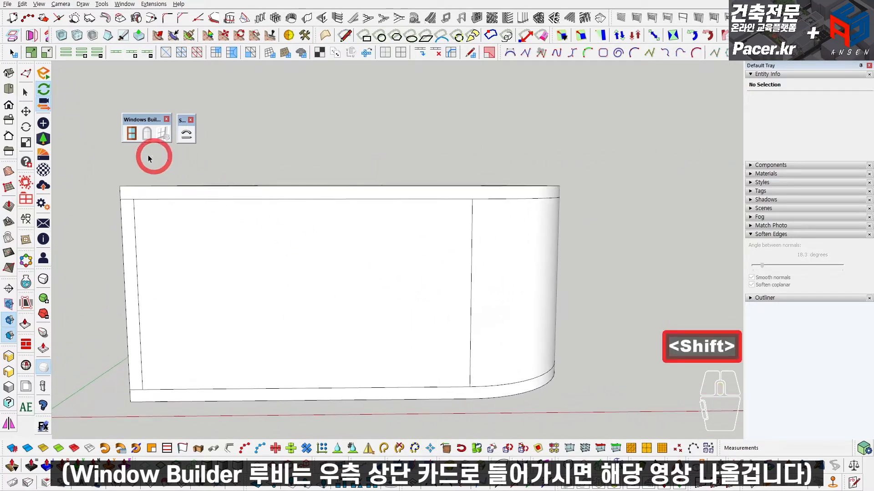
left_click(132, 137)
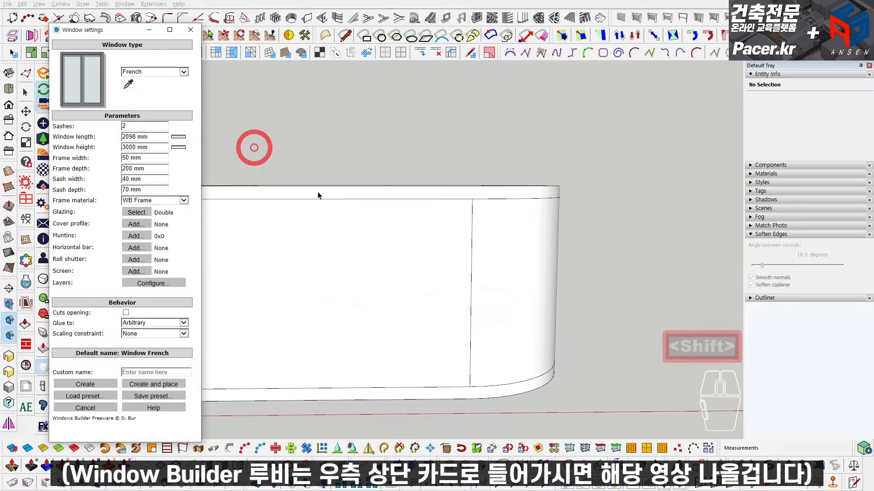
middle_click_drag(342, 281, 363, 283, "shift")
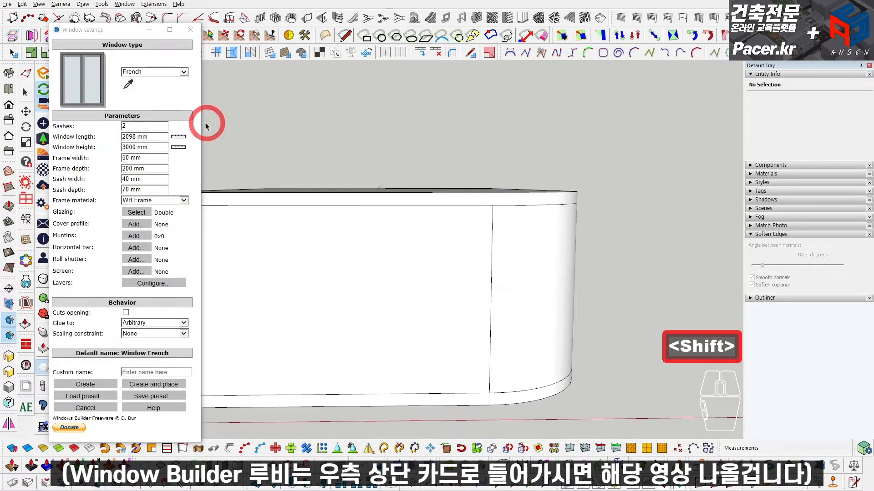
left_click(191, 30)
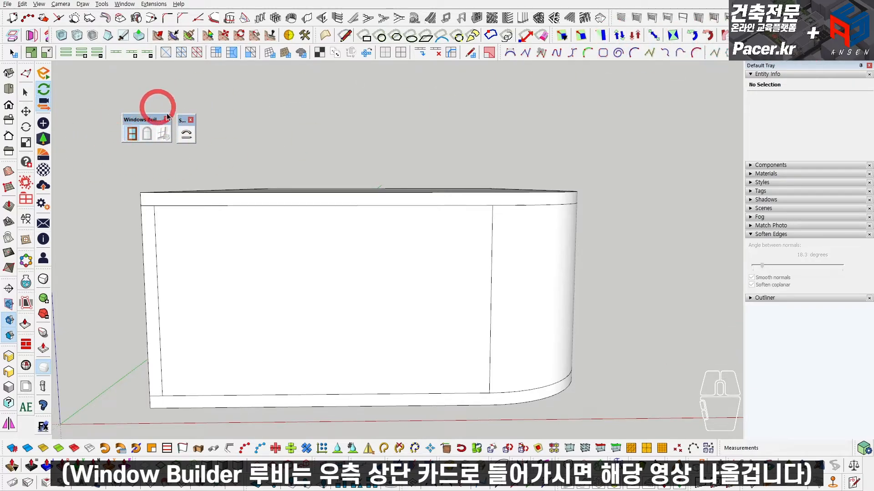
middle_click_drag(247, 195, 370, 230, "shift")
Load a sliding window preset in Window Builder and set the number of sashes to 3
left_click(131, 134)
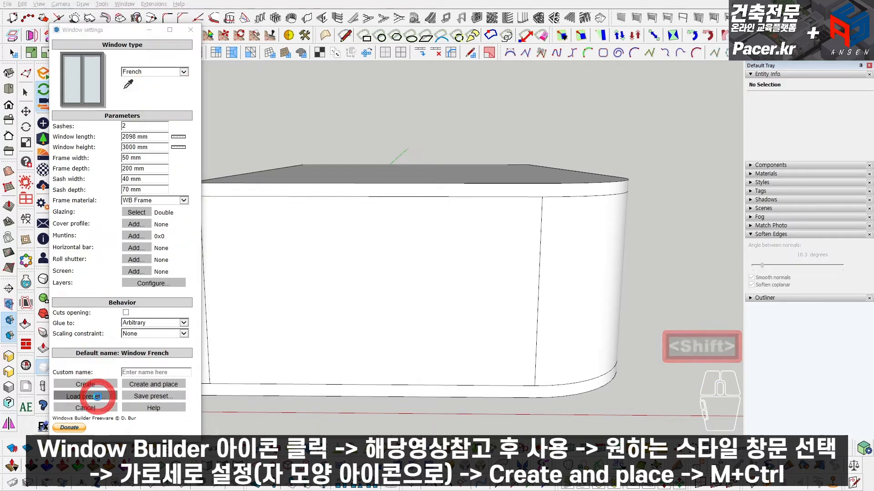
left_click(91, 396)
double_click(157, 102)
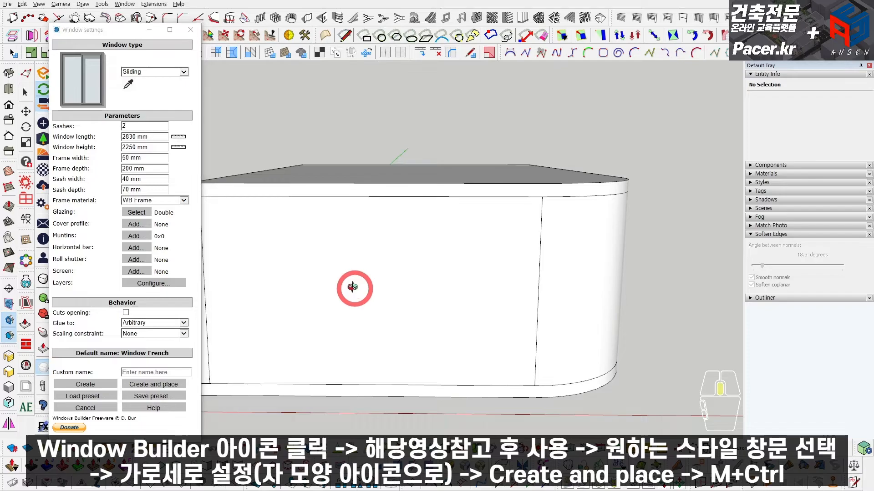
middle_click_drag(355, 289, 358, 287)
middle_click_drag(388, 257, 389, 206, "shift")
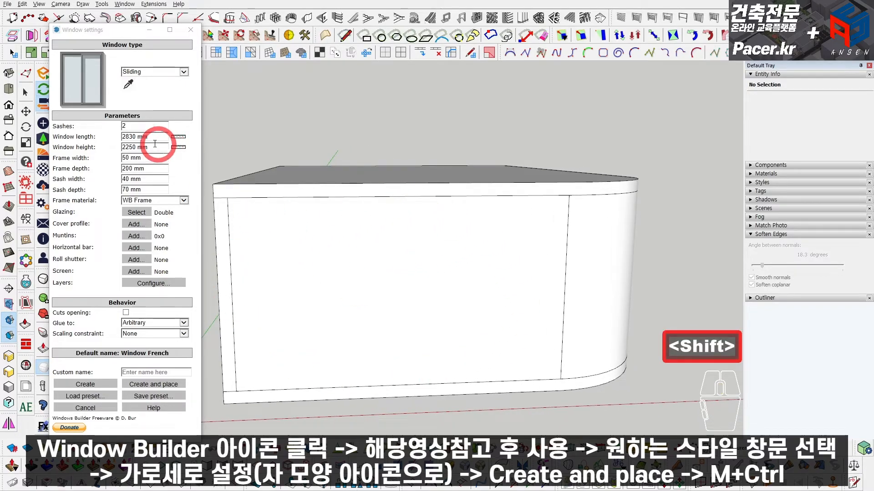
left_click_drag(130, 127, 94, 127)
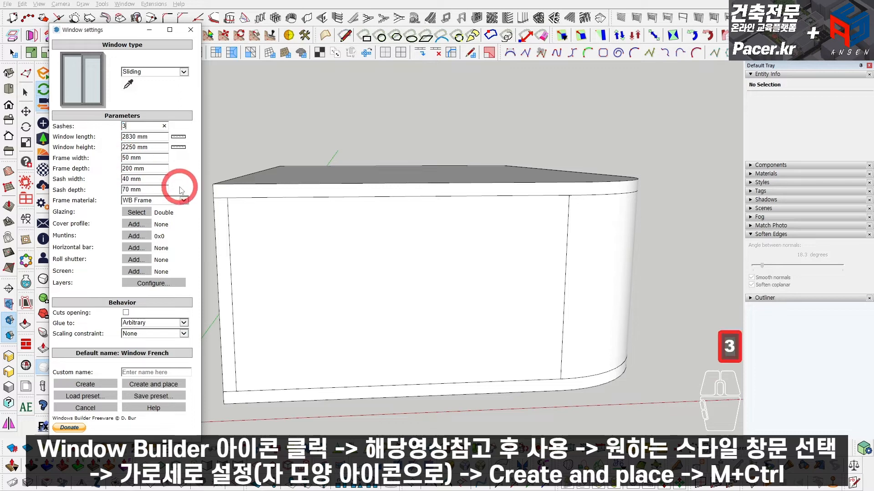
Pick the front wall panel's corners to set the window length to 5184 mm and the window height to 3000 mm
left_click(178, 137)
left_click(227, 198)
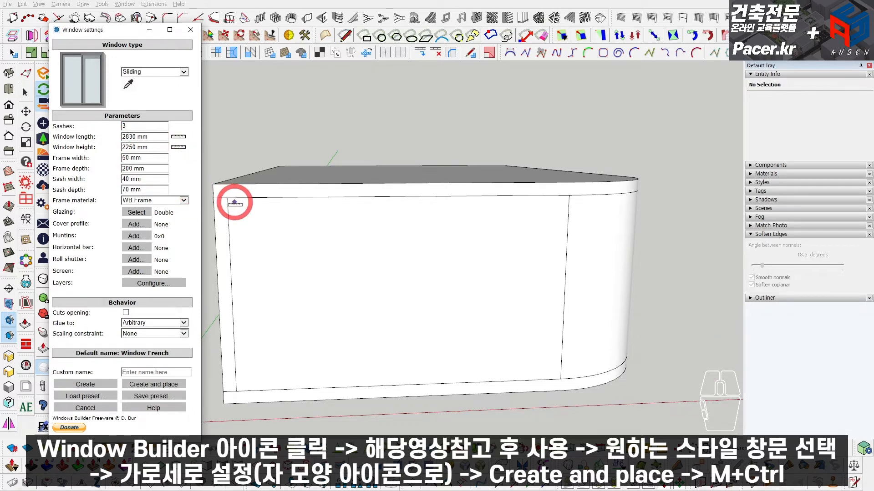
left_click(569, 195)
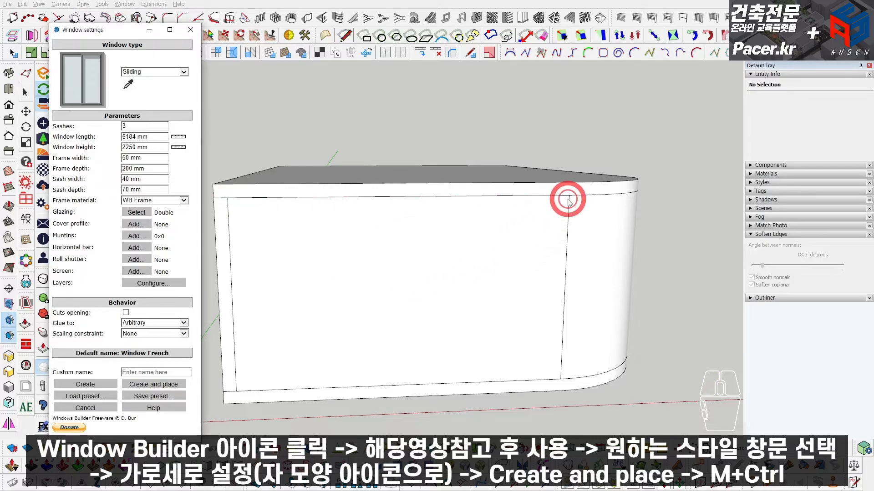
left_click(181, 147)
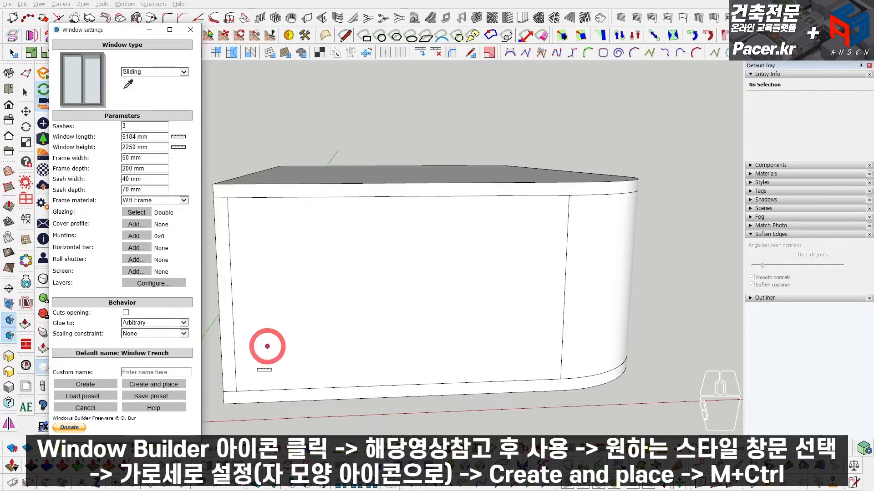
left_click(236, 391)
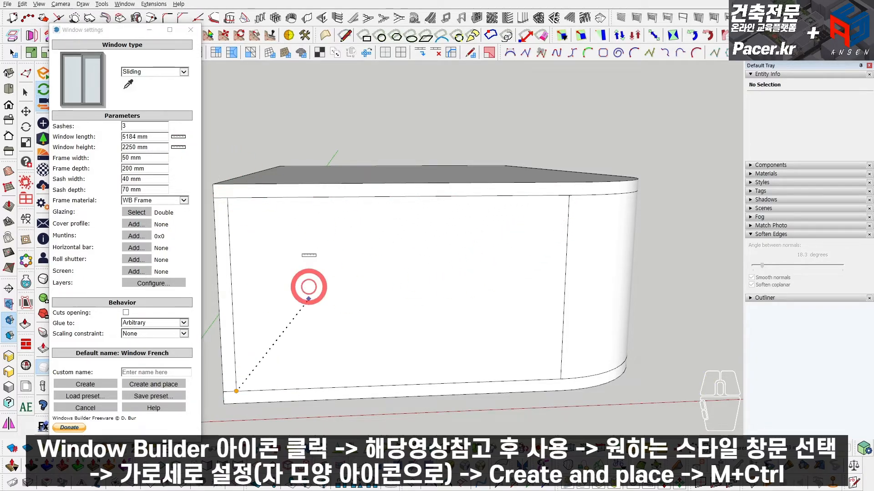
left_click(228, 198)
middle_click_drag(348, 305, 422, 293)
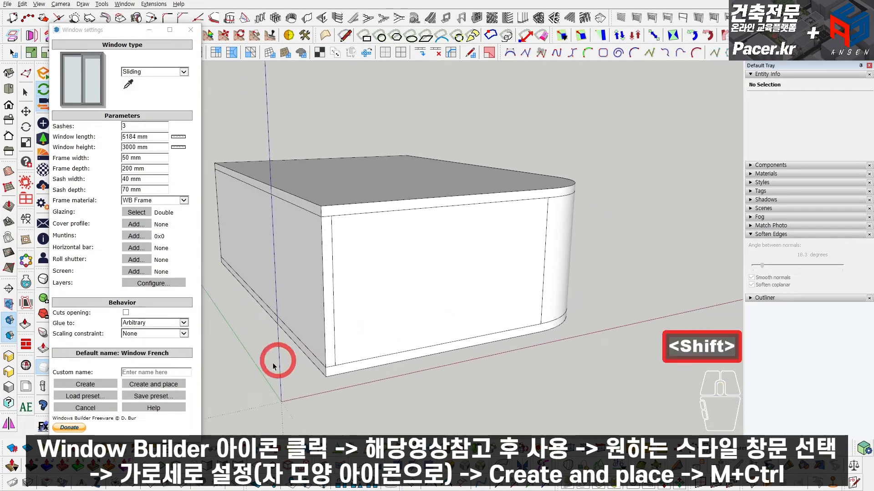
Create the three-sash sliding window and place it at the front wall panel's lower corner farthest from the curve
left_click(155, 385)
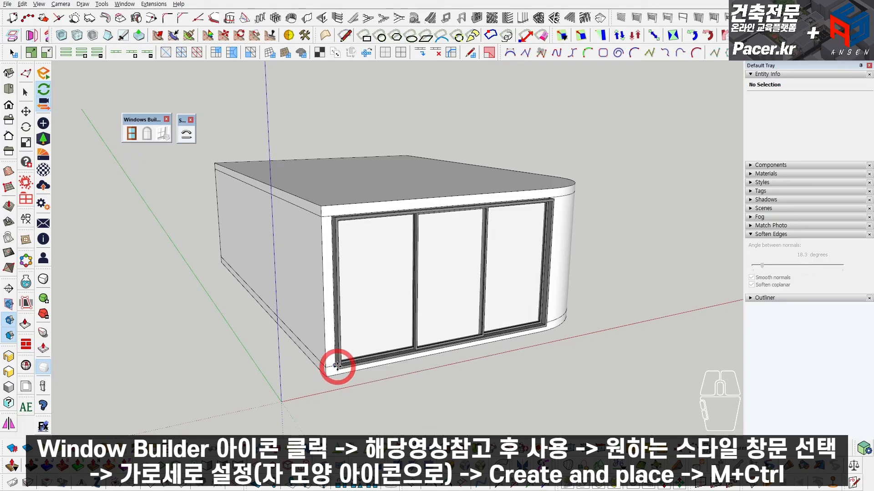
left_click(336, 365)
middle_click_drag(336, 365, 432, 386)
key("space")
scroll(415, 390, "up", 6)
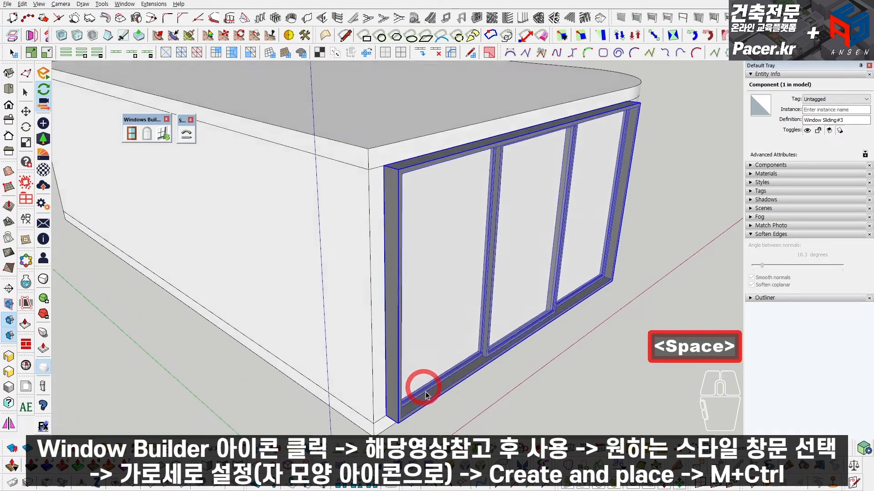
Copy the sliding window by its outer lower corner back into the front wall opening, then delete the original in front
key("m")
left_click(400, 425)
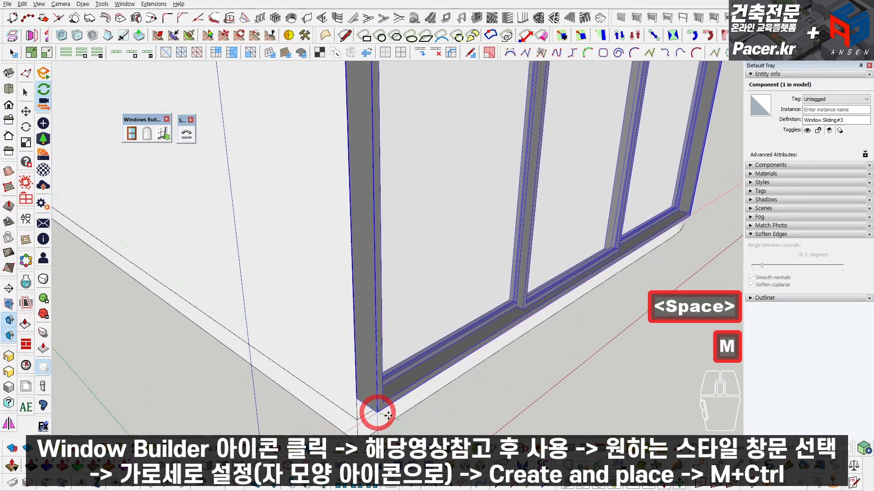
key("ctrl")
left_click(378, 407)
key("space")
left_click(389, 373)
key("Delete")
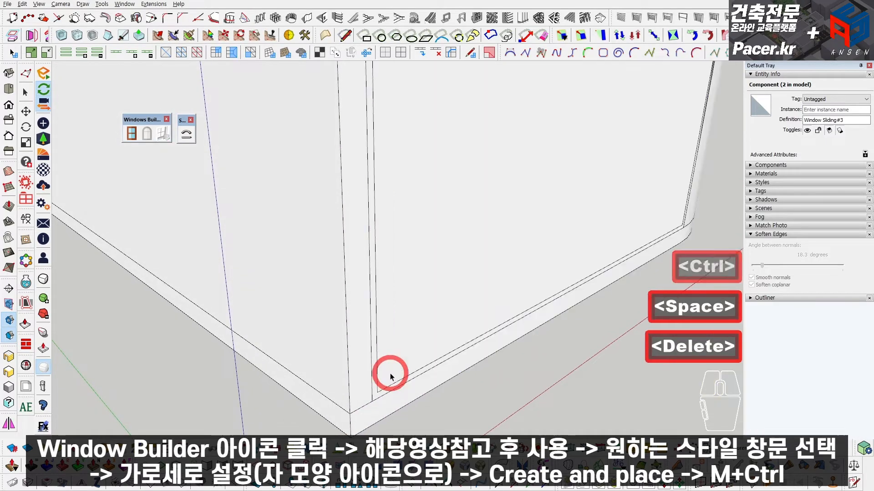
Delete the blank wall face covering the front sliding window
scroll(389, 377, "down", 5)
middle_click_drag(415, 367, 414, 370, "shift")
left_click(404, 275)
key("Delete")
mouse_move(403, 274)
middle_mouse_down()
mouse_move(487, 277)
mouse_move(382, 250)
mouse_move(413, 286)
mouse_move(381, 330)
middle_mouse_up()
scroll(281, 286, "up", 3)
mouse_move(256, 306)
middle_mouse_down()
mouse_move(339, 296)
mouse_move(361, 306)
mouse_move(278, 269)
middle_mouse_up()
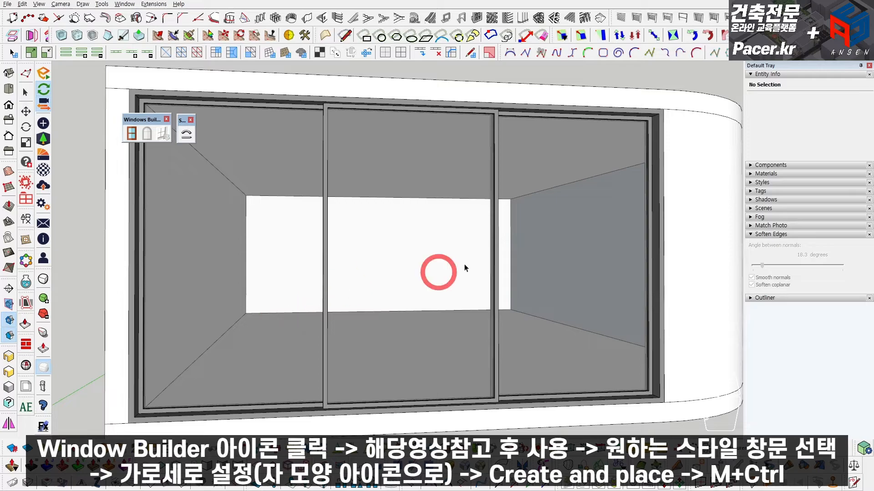
Set the sliding window to 5 sashes and try to place it on the long side wall beside the curve
scroll(523, 259, "down", 5)
mouse_move(523, 258)
middle_mouse_down()
mouse_move(536, 275)
mouse_move(306, 323)
mouse_move(416, 296)
mouse_move(382, 288)
mouse_move(408, 297)
middle_mouse_up()
left_click(386, 268)
left_click(131, 133)
left_click(106, 128)
left_click(159, 385)
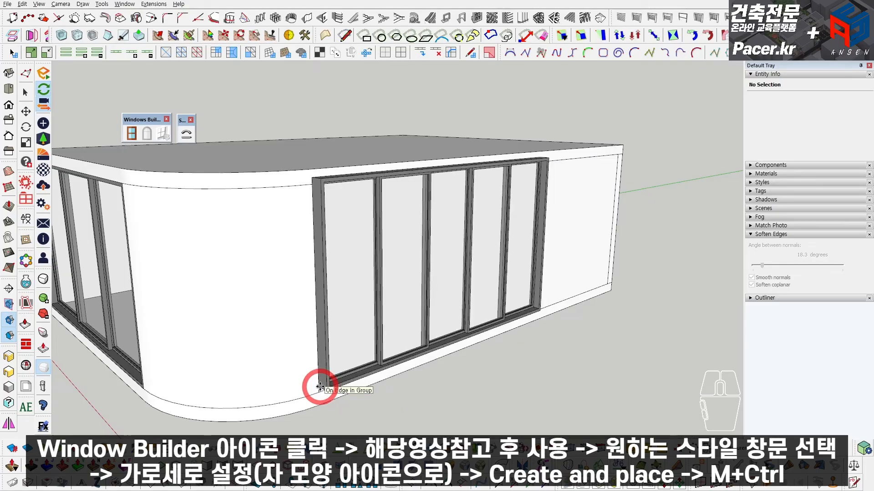
key("space")
Set the window length to 8184 mm from the side wall panel's upper corners and create the five-sash window for placement there
left_click(132, 133)
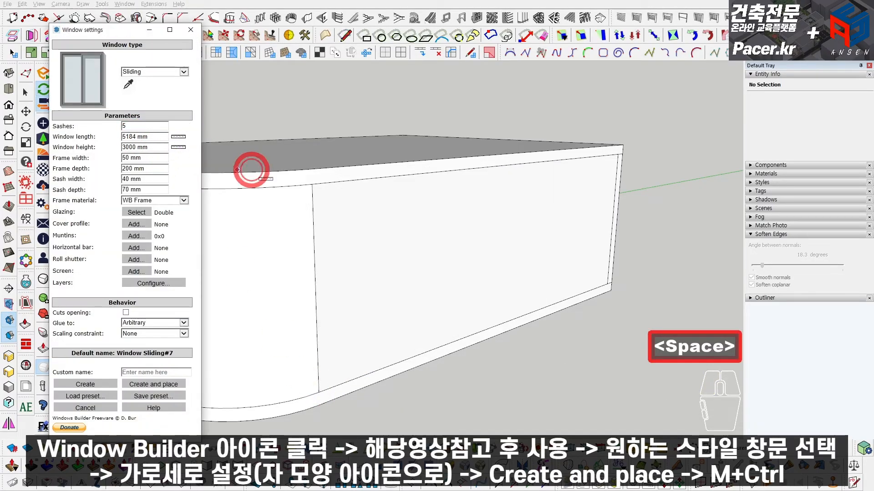
left_click(311, 184)
left_click(616, 155)
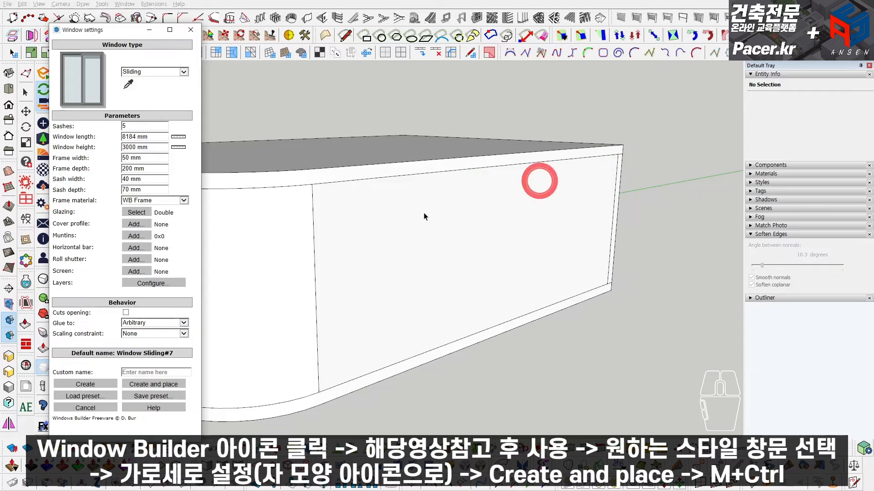
left_click(147, 386)
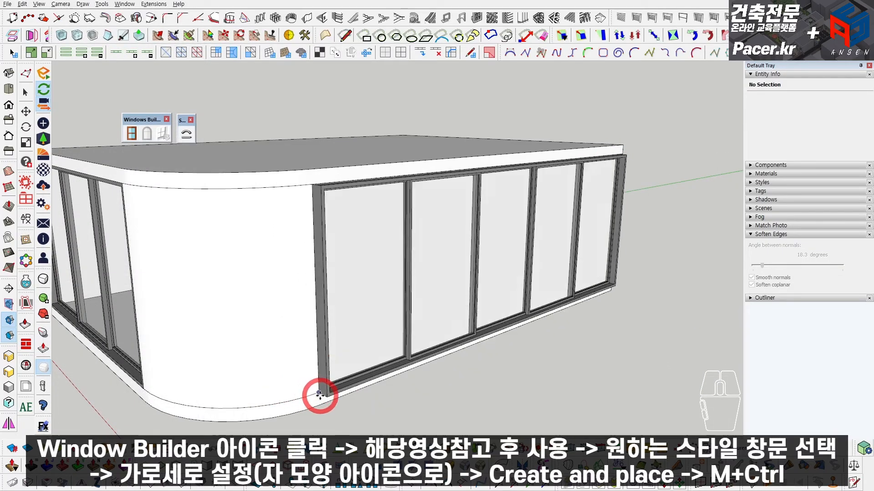
Copy the five-sash window by its lower corner into the side wall opening and delete the original outside
left_click(369, 350, "ctrl+shift")
scroll(369, 350, "up", 5)
key("m")
key("ctrl")
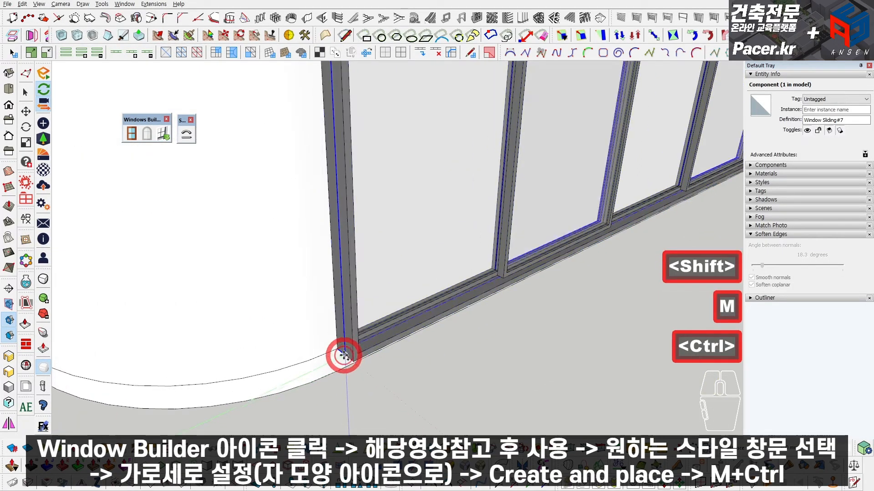
key("space")
left_click(343, 318)
key("Delete")
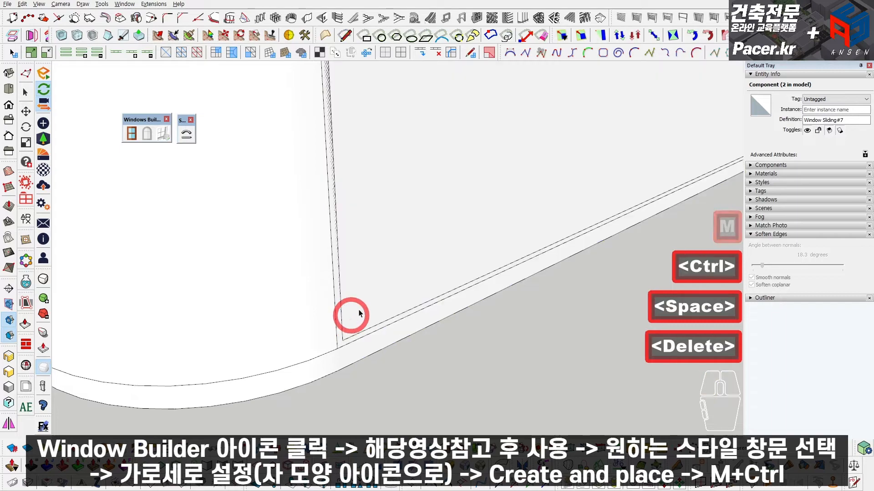
Delete the blank wall face covering the five-sash side window
key("Delete")
scroll(404, 282, "down", 5)
middle_click_drag(403, 283, 427, 319)
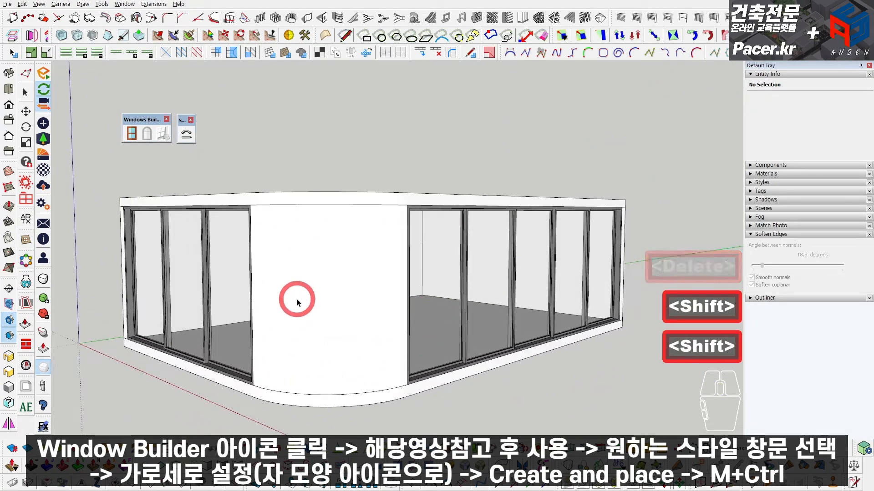
middle_click_drag(291, 282, 362, 283)
Copy the curved wall's bottom edge from inside its group and paste the arc on the ground outside the building
left_click(367, 306, "shift")
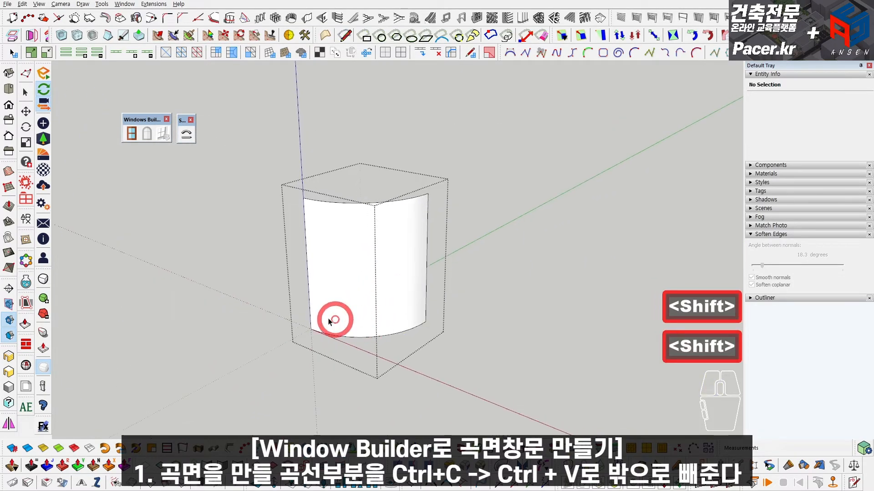
left_click(361, 335)
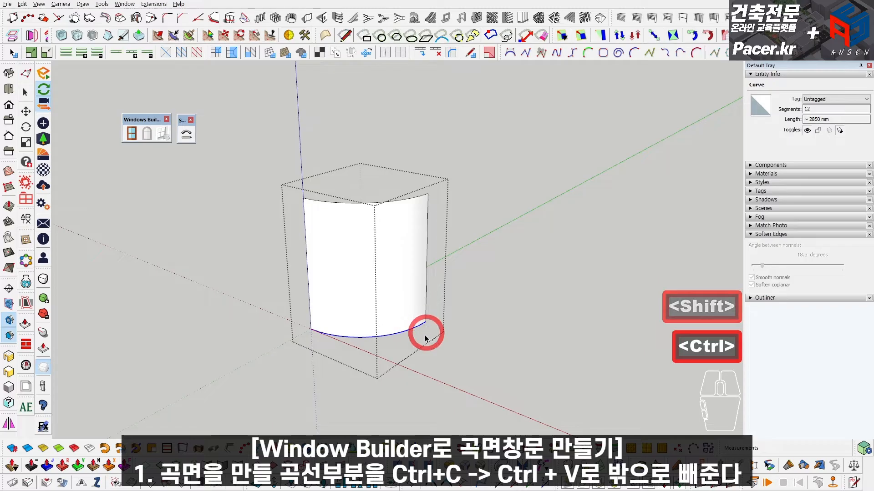
key("Escape")
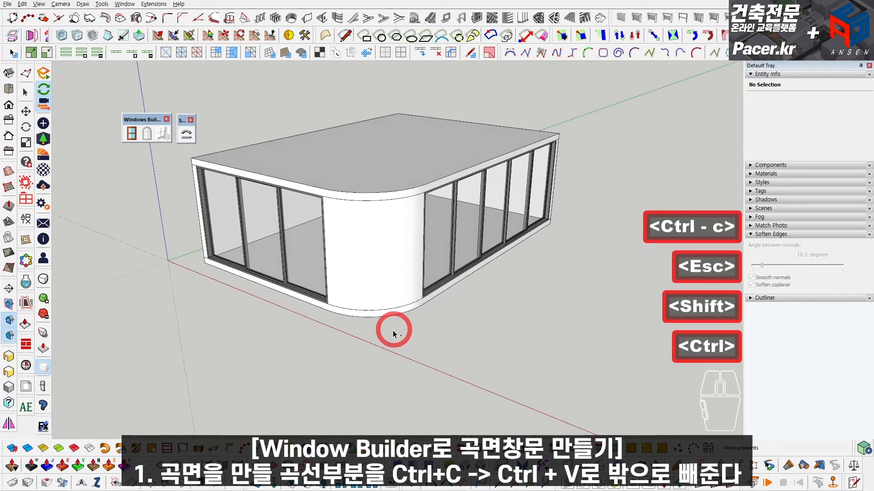
left_click(325, 358)
key("space")
middle_click_drag(322, 357, 326, 335)
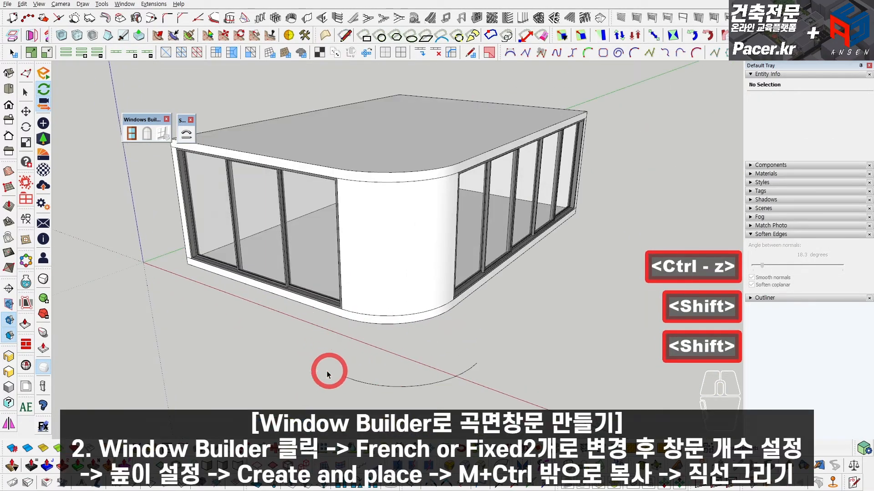
Create a French window with 2 sashes, 2132 mm long and 3000 mm high, and place it at the front near the curve
middle_click_drag(337, 327, 177, 153)
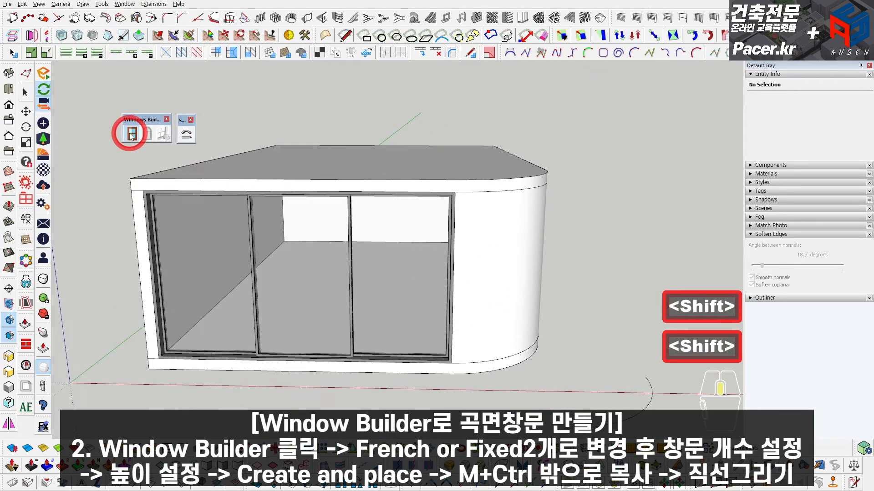
left_click(131, 134)
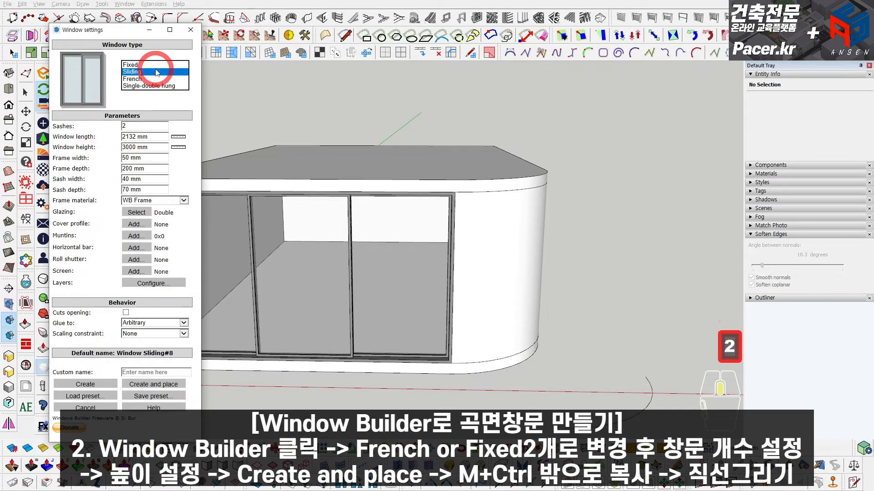
left_click(157, 79)
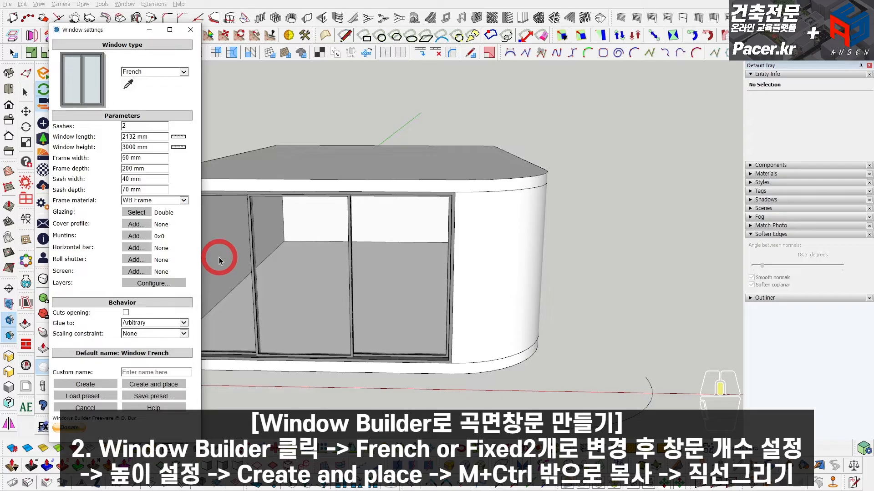
left_click(143, 385)
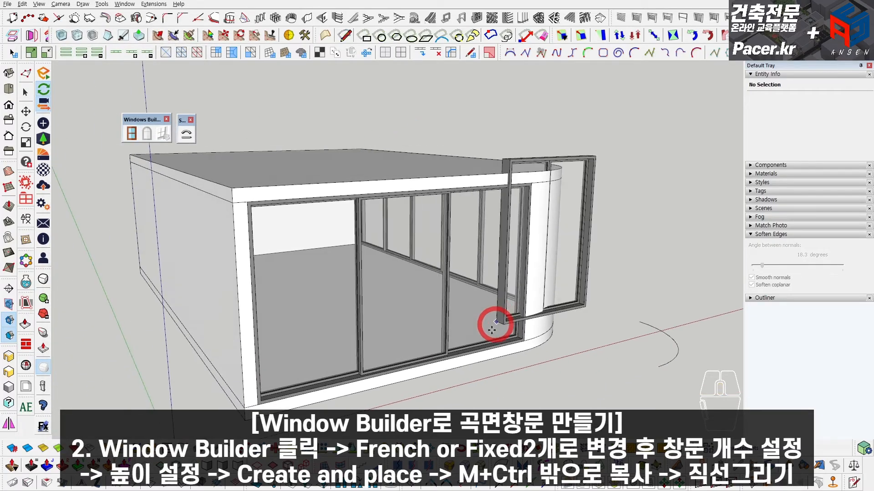
scroll(449, 362, "up", 5)
left_click(438, 357)
key("space")
scroll(423, 364, "down", 5)
left_click(132, 134)
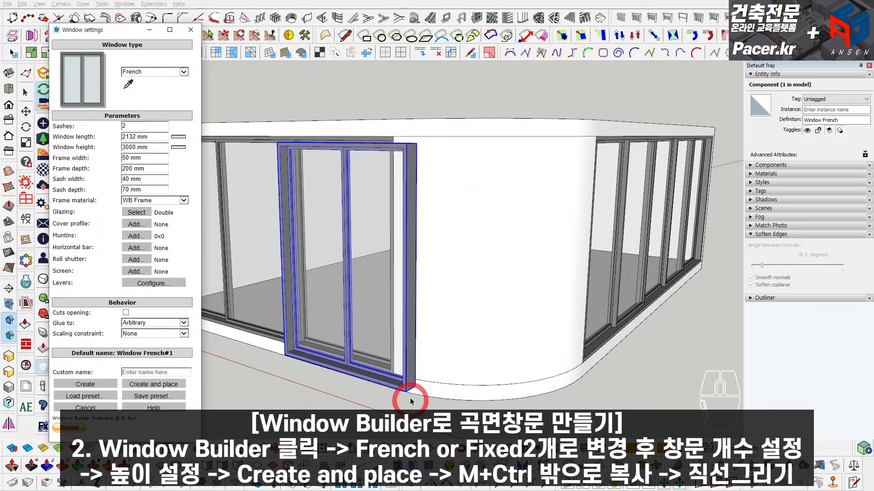
middle_click_drag(436, 186, 160, 90)
left_click(188, 34)
Copy the French window out in front of the building beside the loose arc and delete the original
middle_click_drag(353, 156, 397, 287)
key("m")
key("ctrl")
left_click(397, 287)
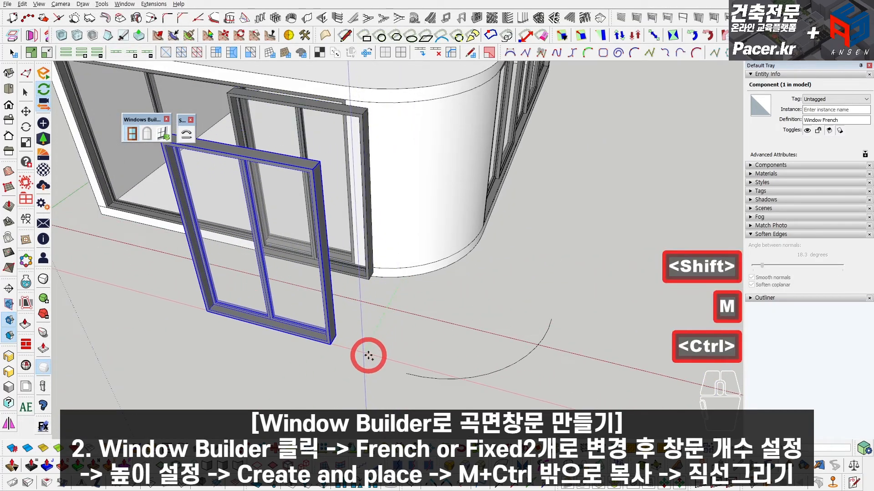
left_click(366, 354)
key("space")
left_click(366, 252)
key("Delete")
scroll(396, 278, "down", 3)
scroll(385, 289, "up", 5)
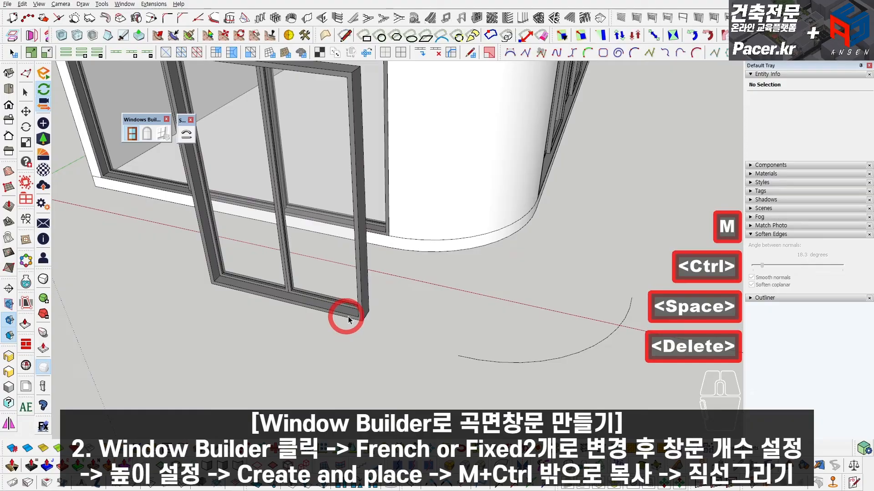
Draw a straight line along the bottom edge of the loose French window as the bending reference
key("l")
key("space")
left_click(231, 260)
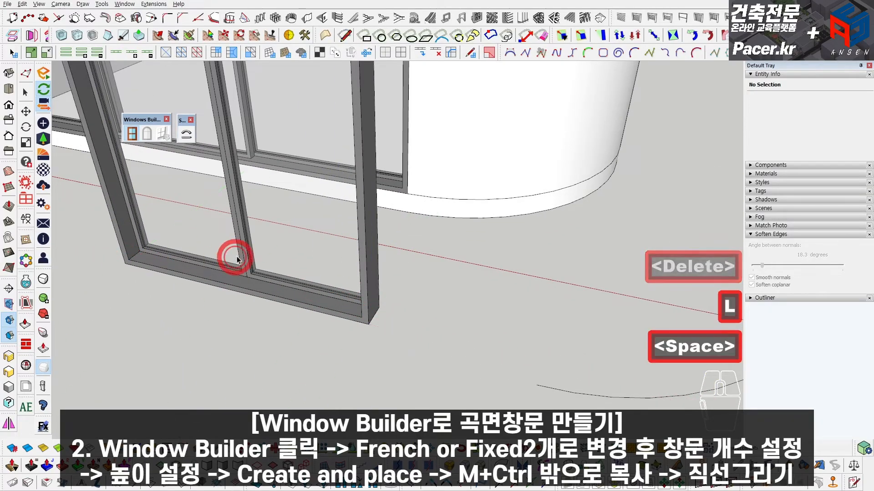
key("Delete")
key("ctrl+z")
Start Shape Bender on the French window, using the straight line beneath it and the loose arc as the bending path
scroll(359, 301, "down", 4)
middle_click_drag(364, 311, 390, 318, "shift")
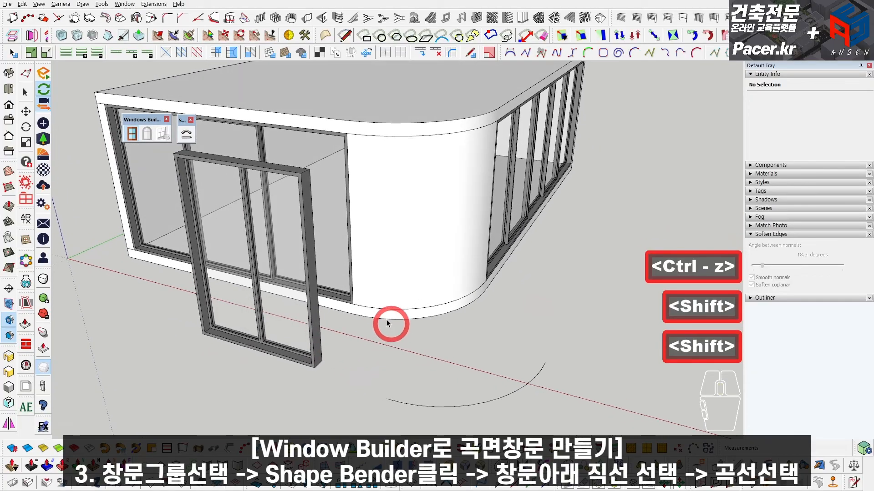
left_click(266, 210)
left_click(186, 133)
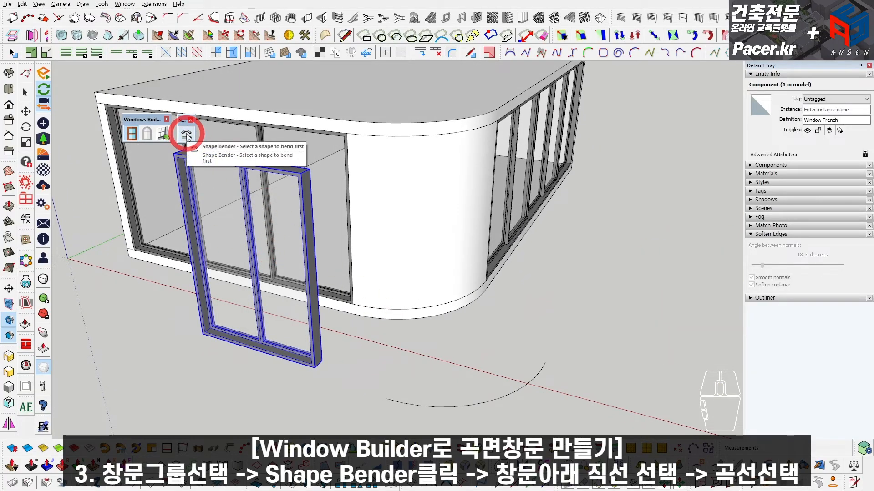
scroll(273, 363, "up", 5)
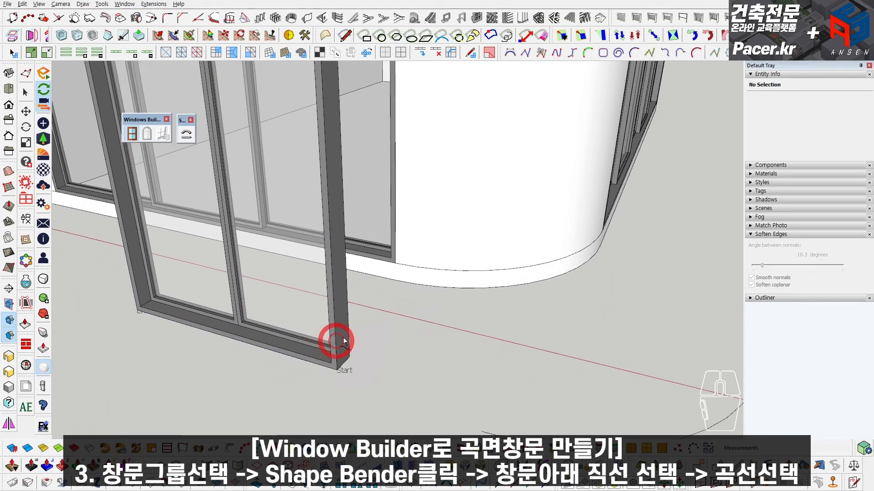
scroll(267, 308, "down", 5)
left_click(411, 363)
middle_click_drag(411, 362, 379, 369, "shift")
scroll(351, 361, "up", 1)
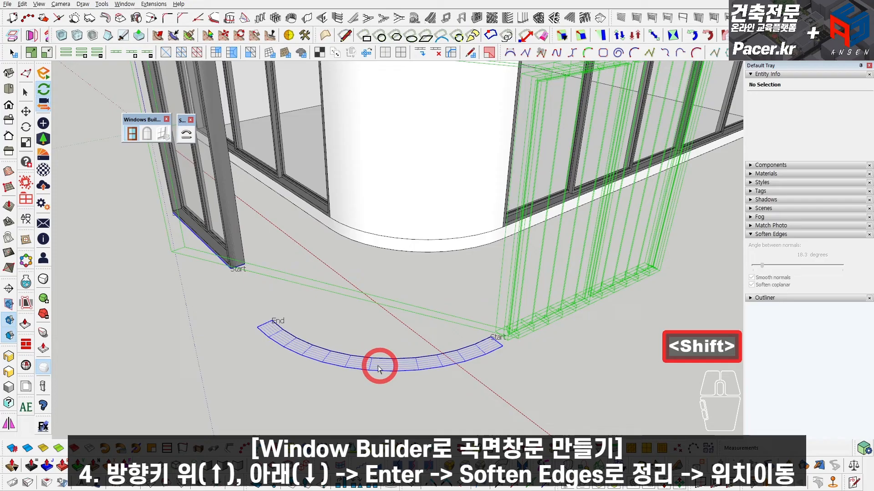
Flip the Shape Bender directions so the preview follows the arc, and generate the curved window
key("Down")
middle_click_drag(405, 365, 281, 325)
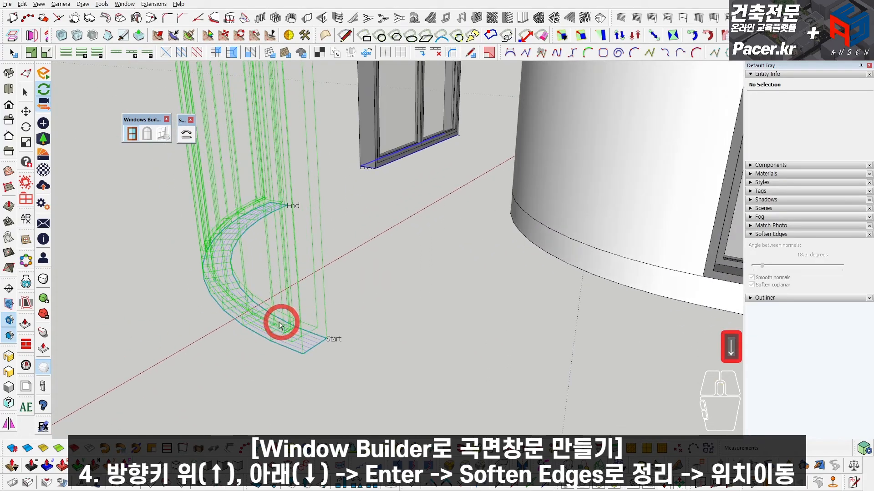
key("Up")
key("Up")
key("Up")
key("Up")
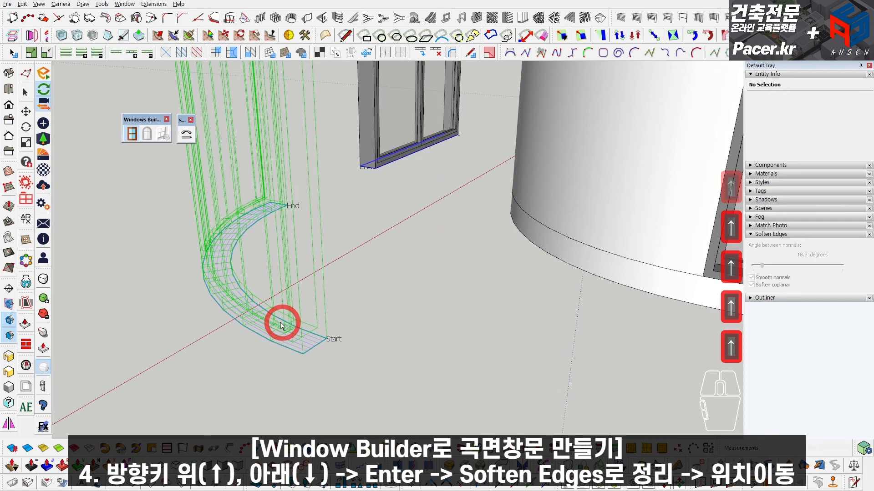
key("Up")
key("Return")
middle_click_drag(318, 304, 230, 316)
scroll(445, 312, "up", 2)
key("space")
Soften the curved window's edges with an angle between normals of 23.8 degrees
scroll(445, 312, "down", 2)
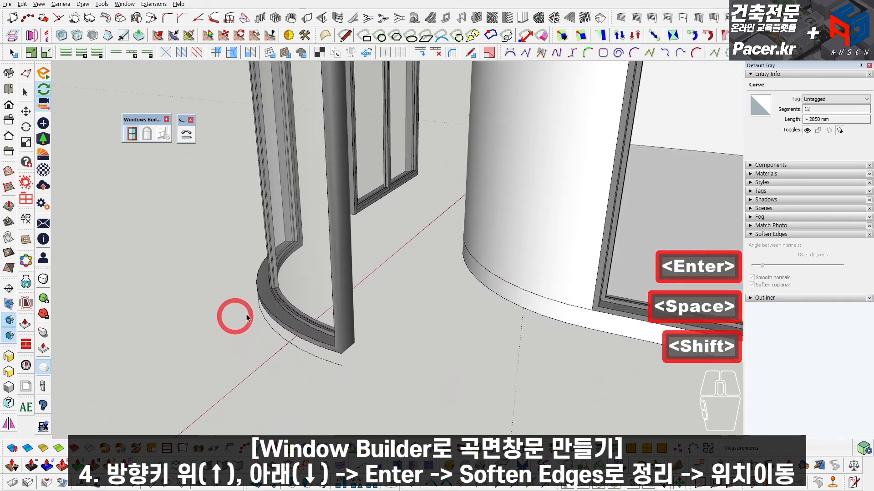
left_click(347, 306)
scroll(353, 282, "up", 2)
left_click_drag(762, 267, 767, 268)
key("space")
Copy the curved window by its bottom corner onto the building's rounded corner between the two flat windows
scroll(368, 360, "up", 5)
key("m")
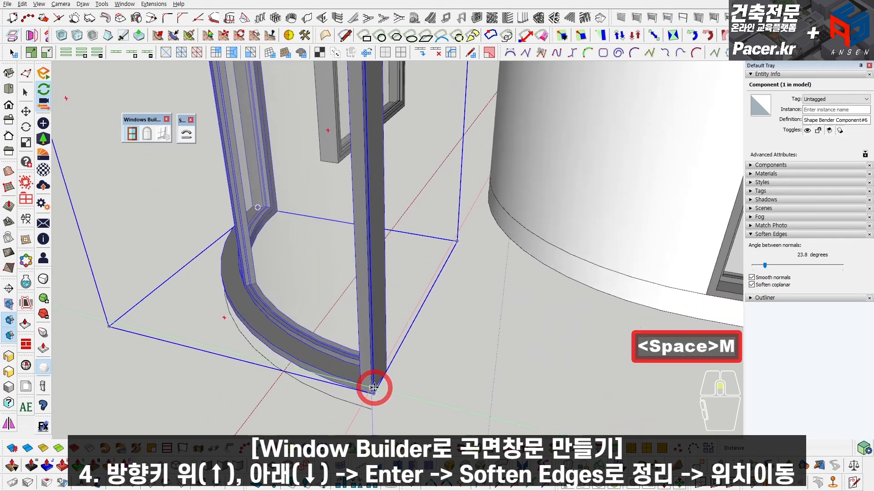
key("ctrl")
left_click(392, 366)
scroll(457, 312, "down", 2)
middle_click_drag(456, 313, 404, 335, "shift")
scroll(460, 334, "up", 5)
scroll(458, 320, "up", 2)
left_click(466, 322)
Delete the blank curved wall face covering the corner window
key("space")
left_click(410, 250)
key("Delete")
Delete the leftover French window, curved window and arc outside the building
scroll(395, 273, "down", 8)
middle_click_drag(395, 274, 436, 300, "shift")
left_click_drag(249, 374, 249, 374)
key("Delete")
middle_click_drag(469, 273, 546, 194)
middle_click_drag(546, 193, 447, 254, "shift")
middle_click_drag(447, 255, 433, 268, "shift")
scroll(435, 274, "down", 1)
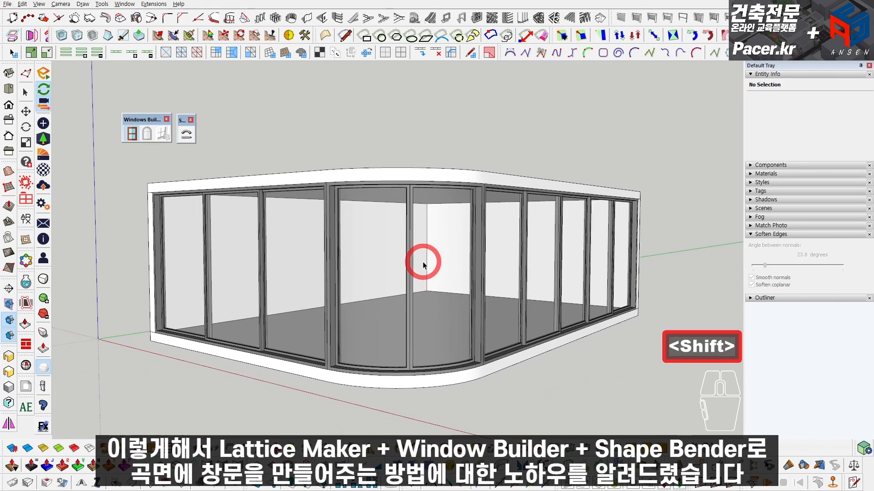